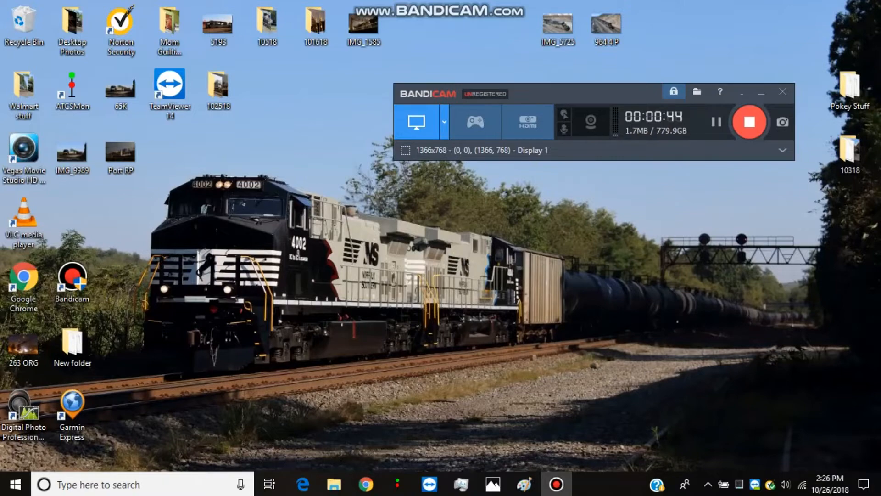
# Bring up the NS Harrisburg Division display and examine its track layout across all of its lines
pyautogui.moveTo(397, 485)
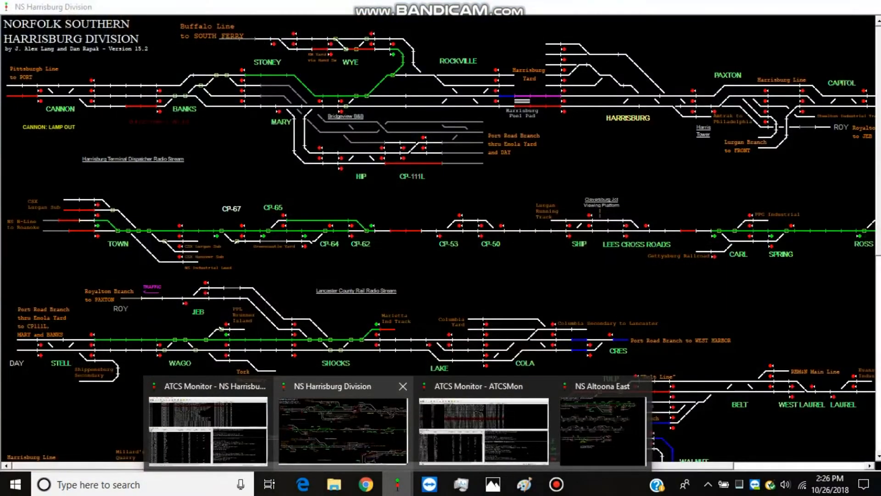
pyautogui.click(342, 427)
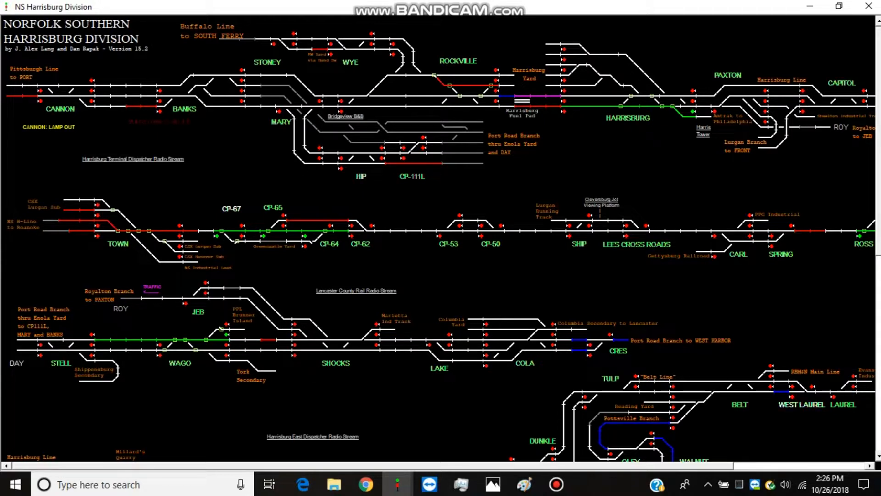
pyautogui.scroll(-5, 441, 239)
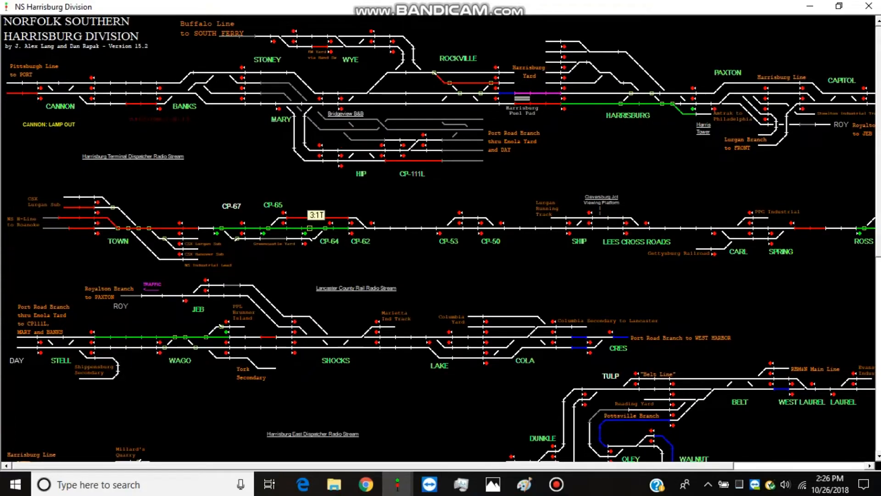
pyautogui.scroll(-2, 440, 238)
pyautogui.hscroll(4, 441, 238)
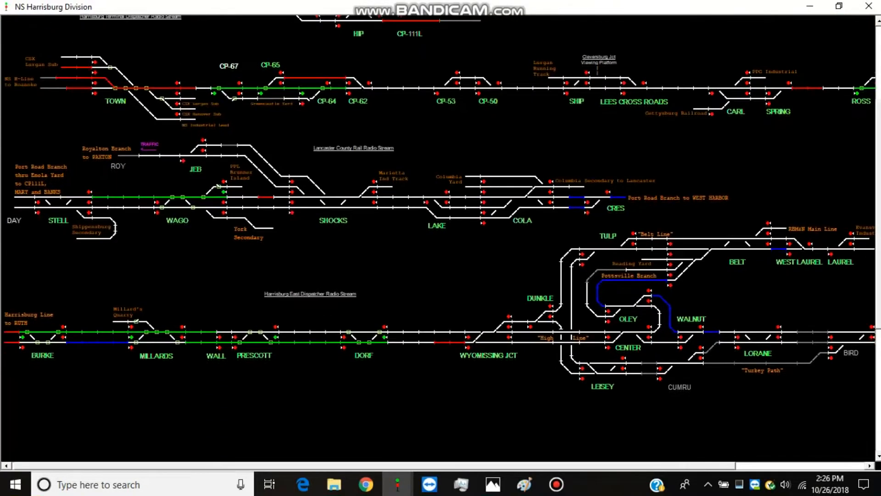
pyautogui.hscroll(3, 440, 238)
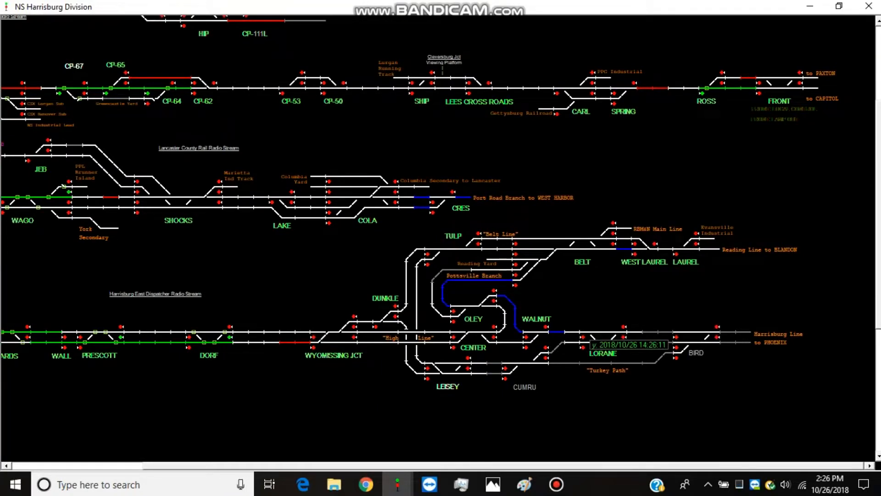
pyautogui.scroll(1, 595, 226)
pyautogui.press('Up')
pyautogui.press('Up')
pyautogui.press('Up')
pyautogui.press('Up')
pyautogui.press('Up')
pyautogui.press('Up')
pyautogui.press('Up')
pyautogui.press('Up')
pyautogui.press('Up')
pyautogui.press('Up')
pyautogui.press('Up')
pyautogui.press('Up')
pyautogui.press('Up')
pyautogui.press('Up')
pyautogui.press('Up')
pyautogui.press('Up')
pyautogui.press('Up')
pyautogui.press('Left')
pyautogui.press('Left')
pyautogui.press('Left')
pyautogui.press('Left')
pyautogui.press('Left')
pyautogui.press('Left')
pyautogui.press('Left')
pyautogui.press('Left')
pyautogui.press('Left')
pyautogui.press('Left')
pyautogui.press('Left')
pyautogui.press('Left')
pyautogui.press('Left')
pyautogui.press('Left')
pyautogui.press('Left')
pyautogui.press('Left')
pyautogui.press('Left')
pyautogui.press('Left')
pyautogui.press('Left')
pyautogui.press('Left')
pyautogui.press('Left')
pyautogui.press('Left')
pyautogui.press('Left')
pyautogui.press('Left')
pyautogui.press('Left')
pyautogui.press('Left')
pyautogui.press('Left')
pyautogui.press('Left')
pyautogui.press('Left')
pyautogui.press('Left')
pyautogui.press('Left')
pyautogui.press('Left')
pyautogui.press('Left')
pyautogui.press('Left')
pyautogui.press('Left')
pyautogui.press('Left')
pyautogui.press('Up')
pyautogui.press('Up')
pyautogui.press('Up')
pyautogui.press('Up')
pyautogui.press('Up')
pyautogui.press('Up')
pyautogui.press('Up')
pyautogui.press('Up')
pyautogui.press('Up')
pyautogui.press('Up')
pyautogui.press('Up')
pyautogui.press('Up')
pyautogui.press('Up')
pyautogui.press('Up')
pyautogui.press('Up')
pyautogui.press('Up')
pyautogui.press('Up')
pyautogui.press('Up')
pyautogui.press('Up')
pyautogui.press('Up')
pyautogui.press('Left')
pyautogui.press('Left')
pyautogui.press('Left')
pyautogui.press('Left')
pyautogui.press('Left')
pyautogui.press('Left')
pyautogui.press('Left')
pyautogui.press('Left')
pyautogui.press('Left')
pyautogui.press('Left')
pyautogui.press('Left')
pyautogui.press('Left')
pyautogui.press('Left')
pyautogui.press('Left')
pyautogui.press('Left')
pyautogui.press('Up')
pyautogui.press('Up')
pyautogui.press('Up')
pyautogui.press('Up')
pyautogui.press('Up')
pyautogui.press('Up')
pyautogui.press('Up')
pyautogui.press('Up')
pyautogui.press('Up')
pyautogui.press('Up')
pyautogui.press('Up')
pyautogui.press('Up')
pyautogui.press('Up')
pyautogui.press('Up')
pyautogui.press('Left')
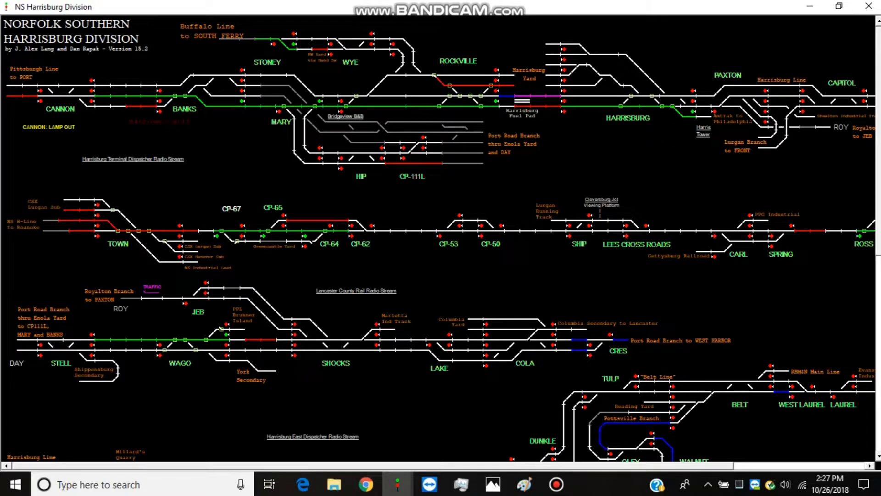
# Switch to Chrome and open the Data Files folder in the files of the ATCS_Monitor Yahoo group
pyautogui.moveTo(365, 484)
pyautogui.click(354, 397)
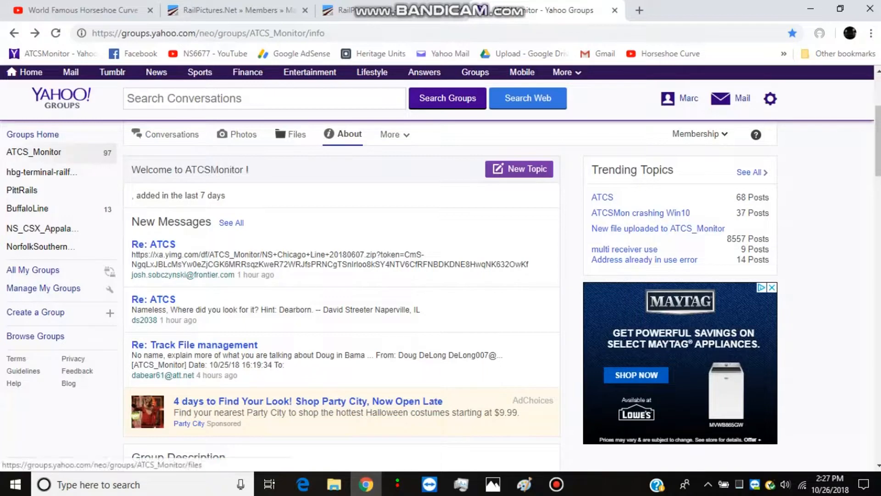
pyautogui.click(290, 134)
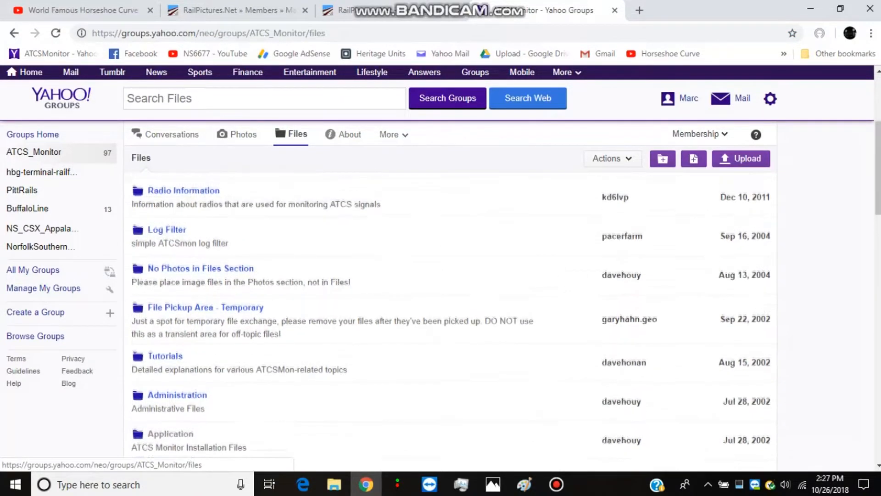
pyautogui.scroll(-6, 450, 298)
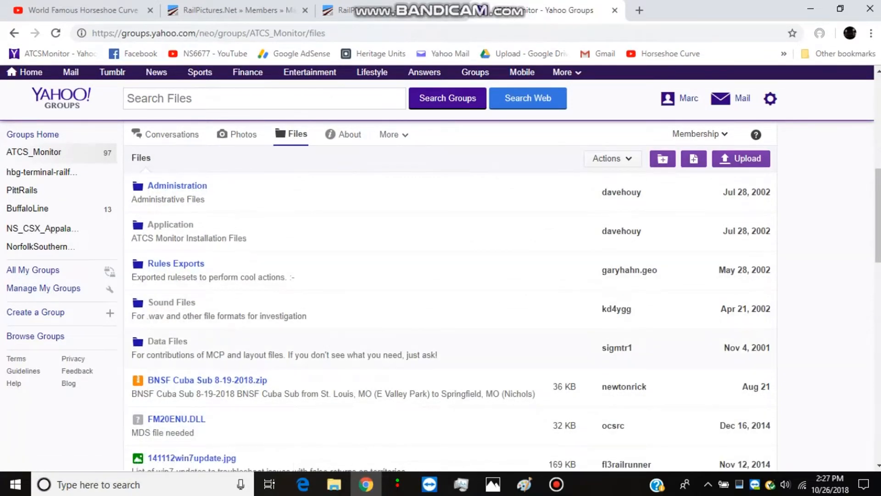
pyautogui.click(167, 341)
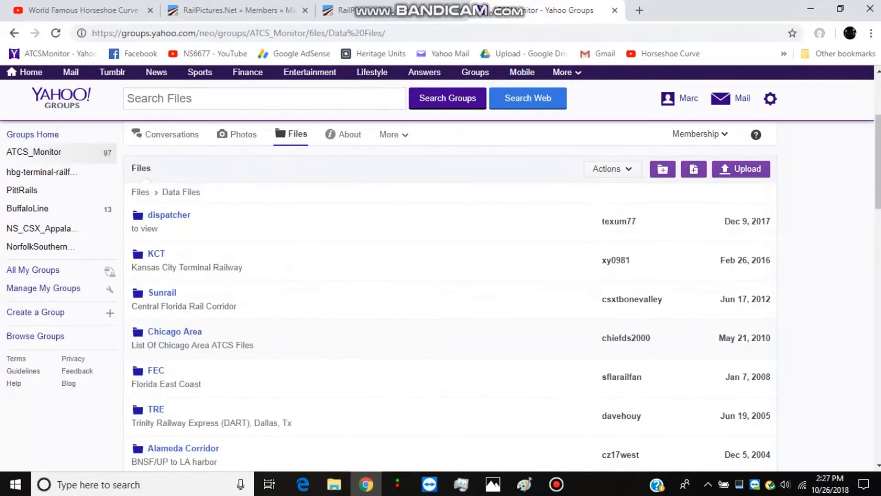
# Find the NS folder for Norfolk Southern among the data files and open its Harrisburg Div subfolder
pyautogui.scroll(-1, 449, 298)
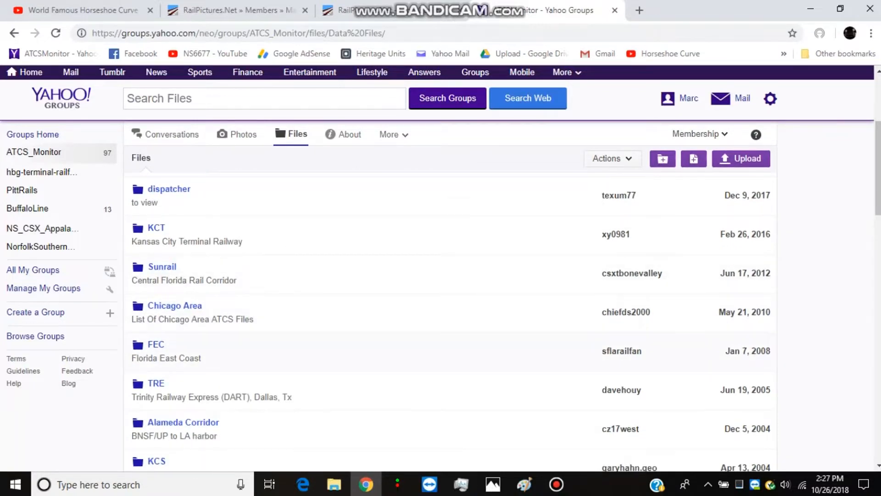
pyautogui.scroll(-5, 450, 298)
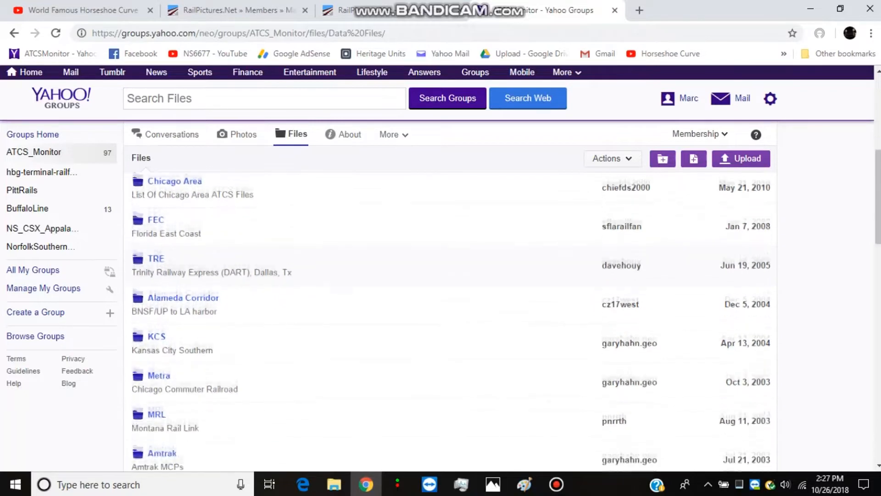
pyautogui.scroll(-4, 450, 298)
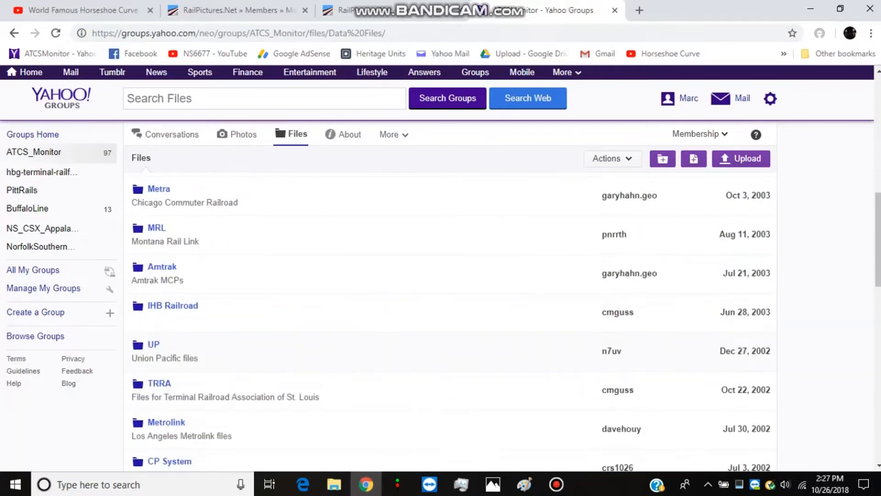
pyautogui.scroll(-4, 450, 298)
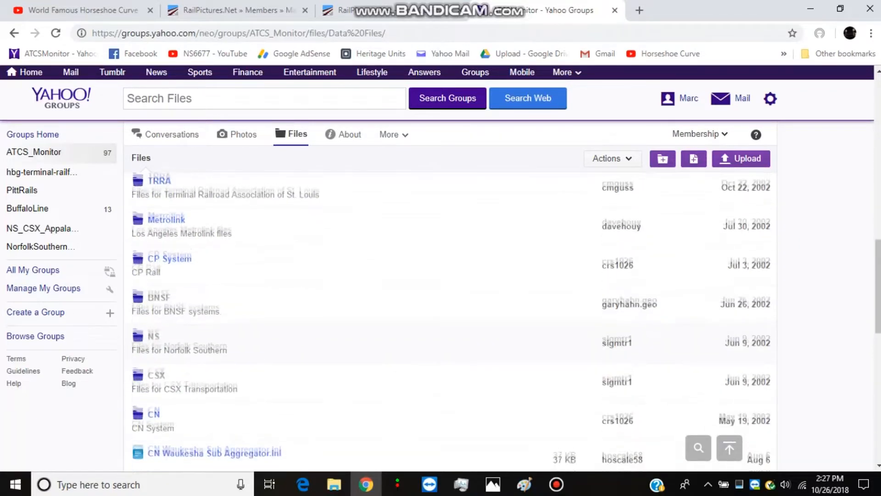
pyautogui.scroll(-1, 450, 298)
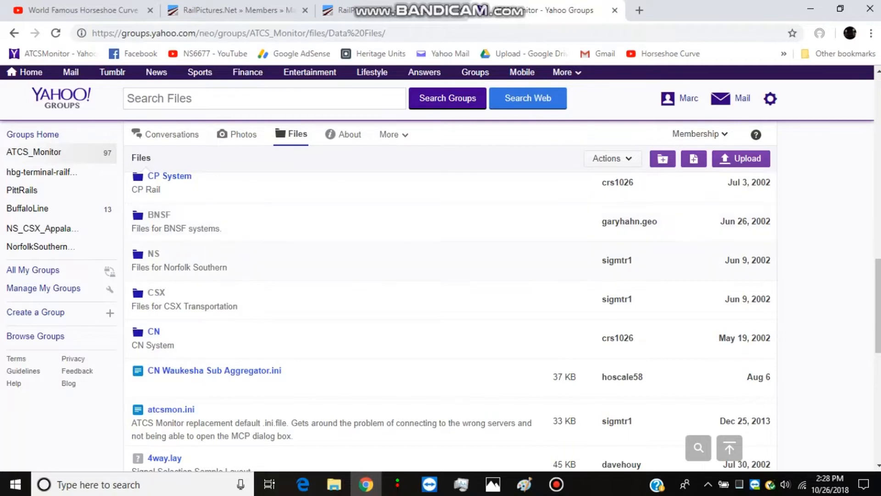
pyautogui.click(153, 254)
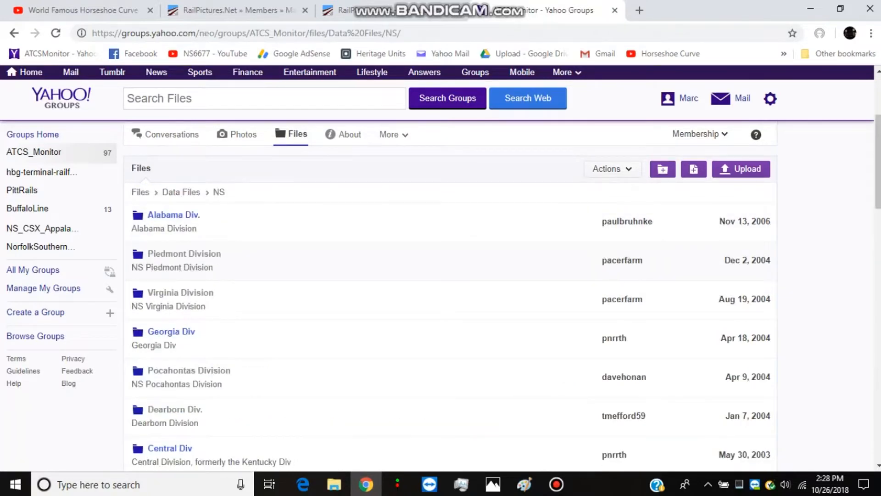
pyautogui.scroll(-3, 450, 299)
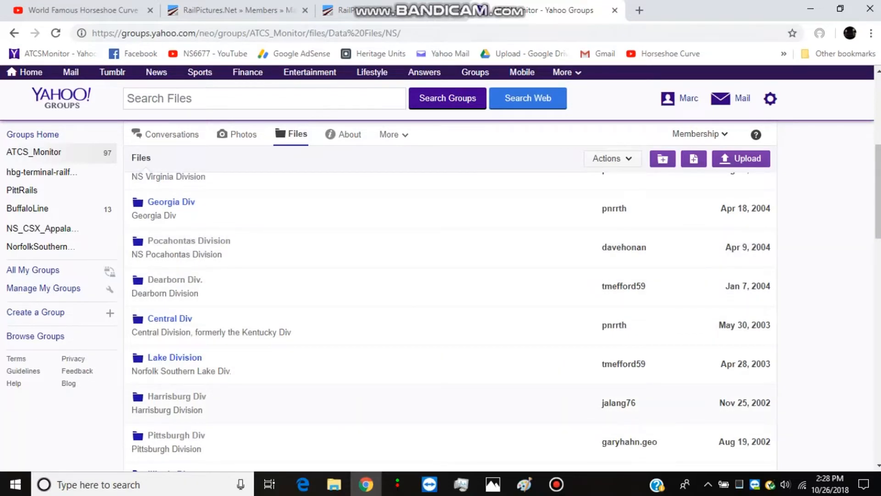
pyautogui.click(177, 396)
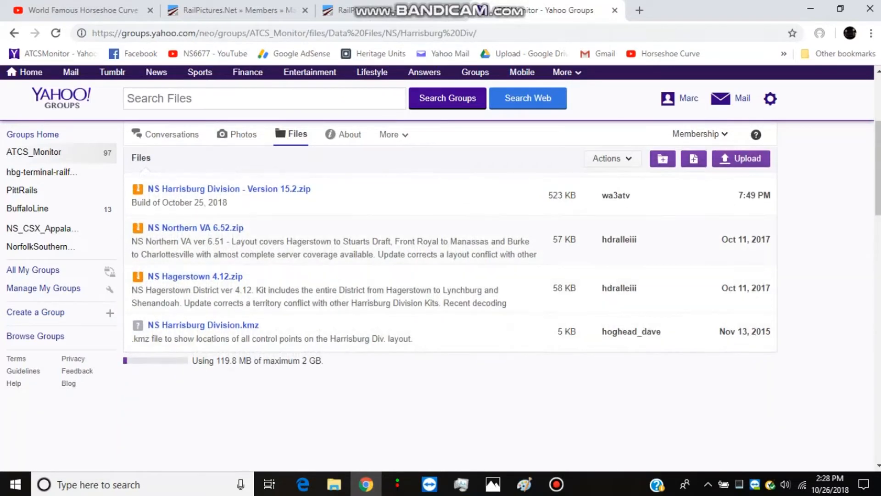
# Download NS Harrisburg Division - Version 15.2.zip and open the downloaded archive
pyautogui.click(229, 189)
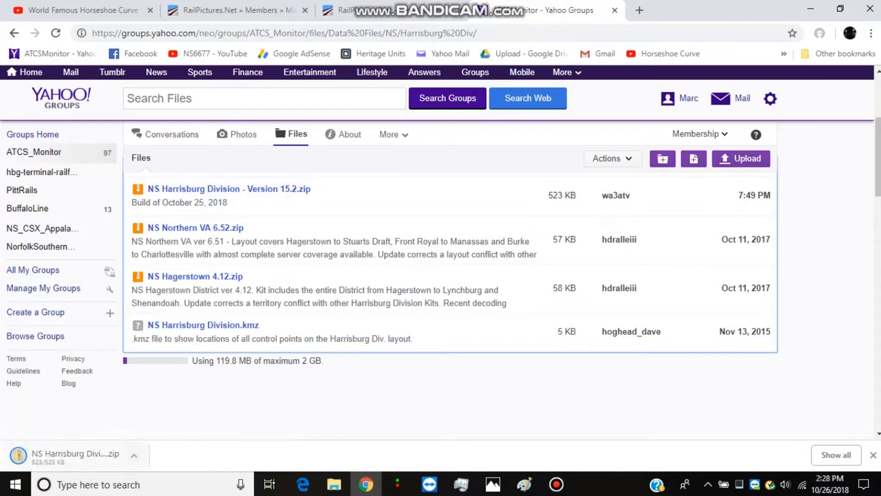
pyautogui.click(134, 456)
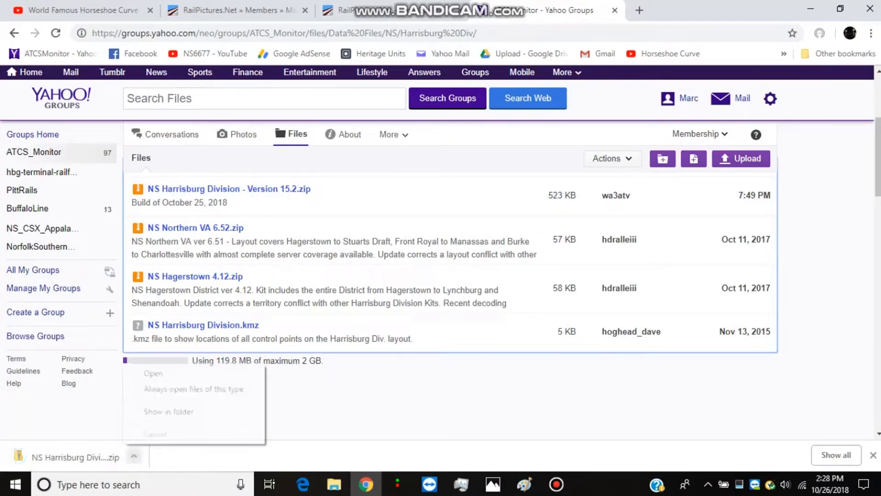
pyautogui.click(153, 373)
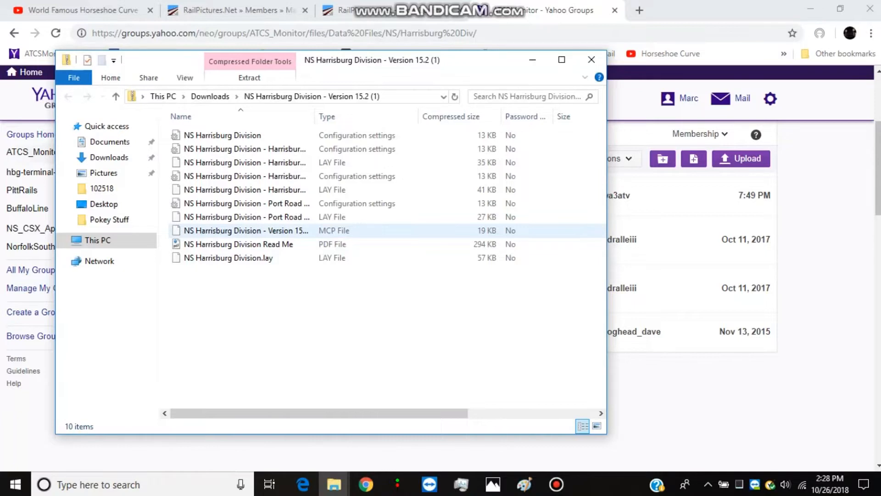
# Copy the Version 15.2 MCP file, Read Me PDF and NS Harrisburg Division.lay to the desktop, and copy the desktop LAY file to the clipboard
pyautogui.moveTo(333, 278); pyautogui.dragTo(296, 230)
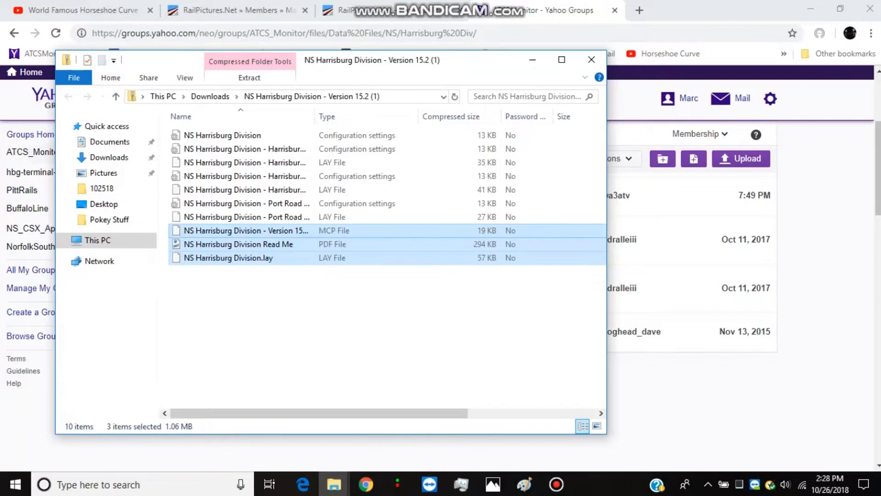
pyautogui.rightClick(297, 231)
pyautogui.click(328, 275)
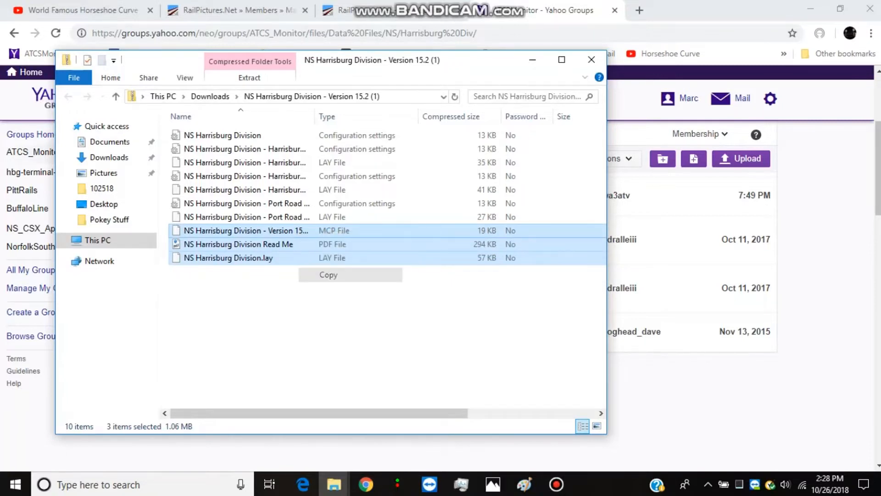
pyautogui.press('super+d')
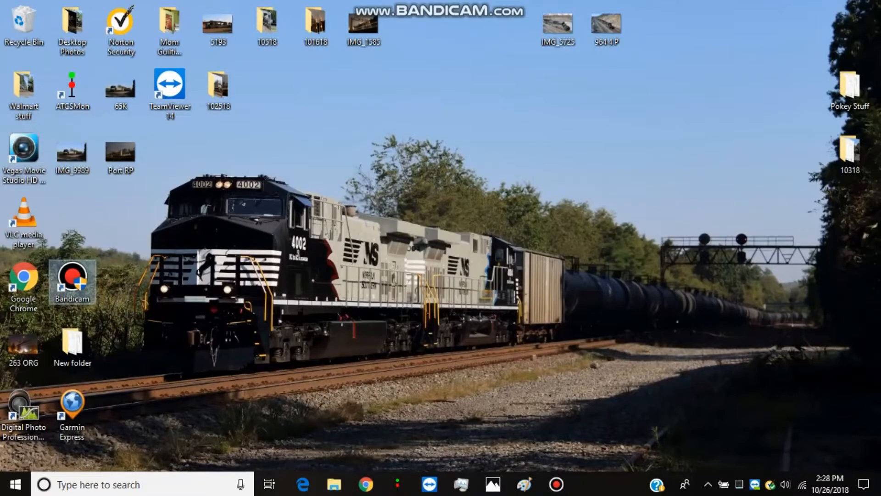
pyautogui.rightClick(70, 206)
pyautogui.click(138, 263)
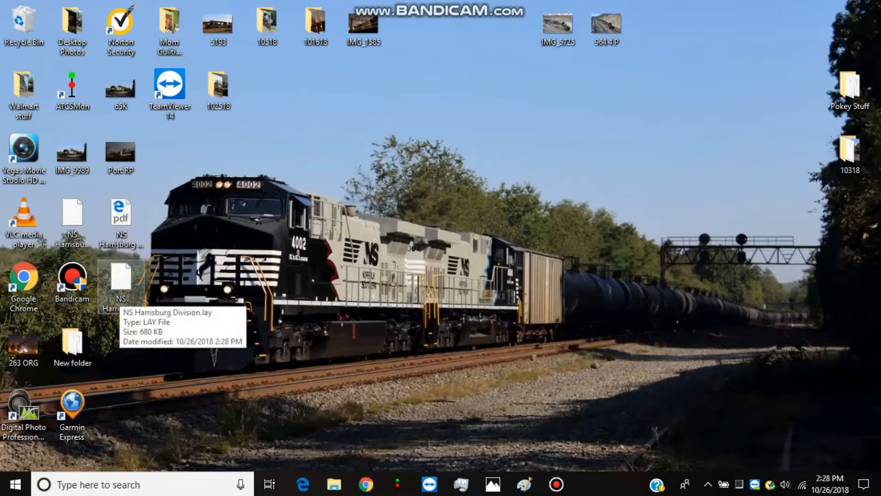
pyautogui.rightClick(121, 295)
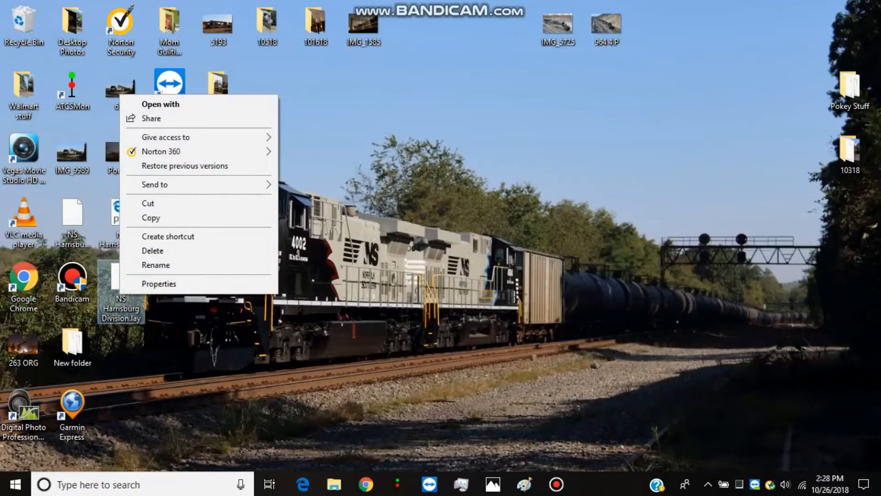
pyautogui.click(152, 217)
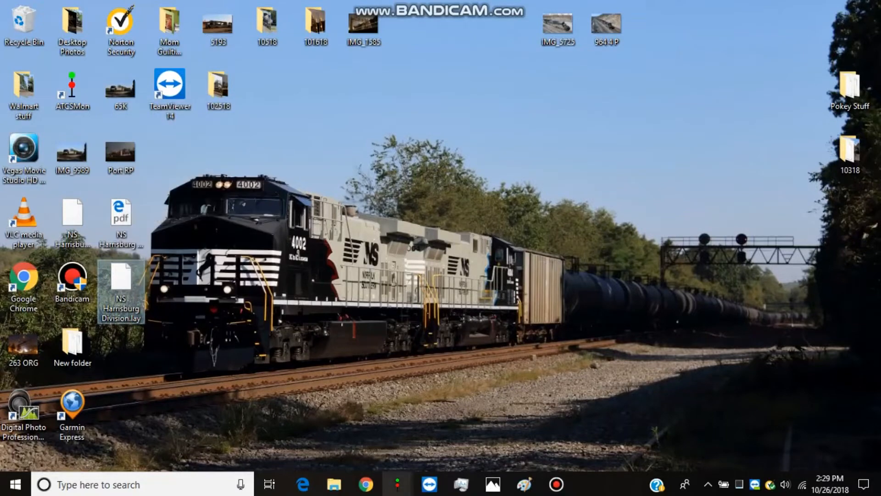
# Switch to ATCS Monitor's NS Harrisburg Division window and load the NS Harrisburg Division profile
pyautogui.moveTo(397, 484)
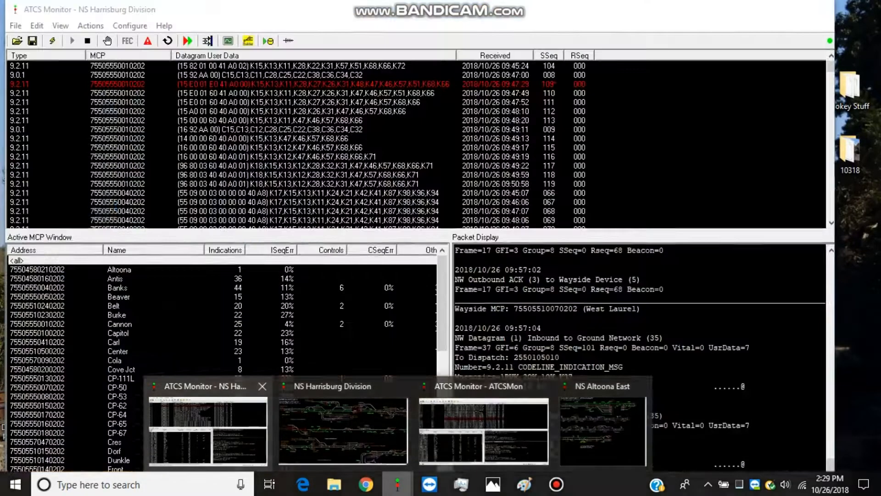
pyautogui.click(342, 429)
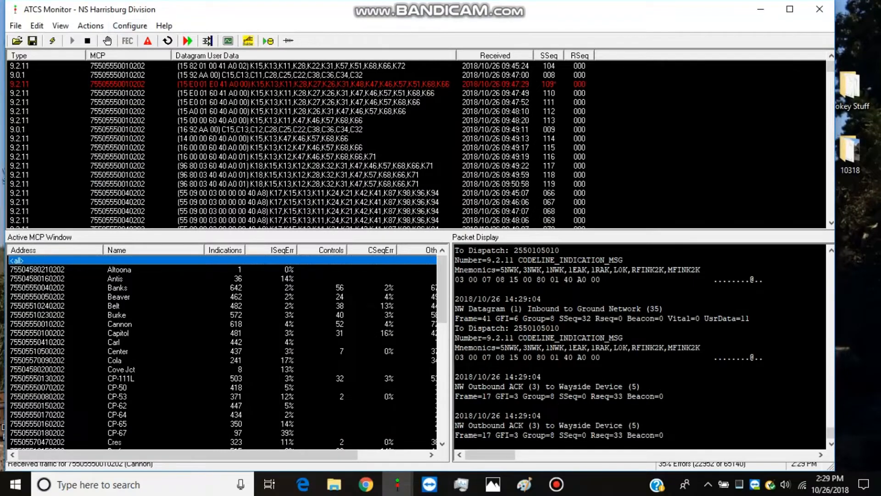
pyautogui.click(17, 40)
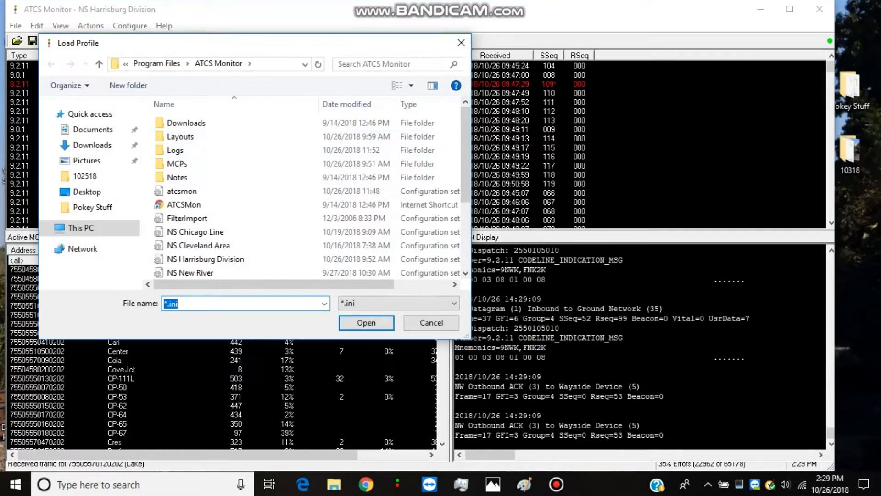
pyautogui.scroll(-3, 307, 195)
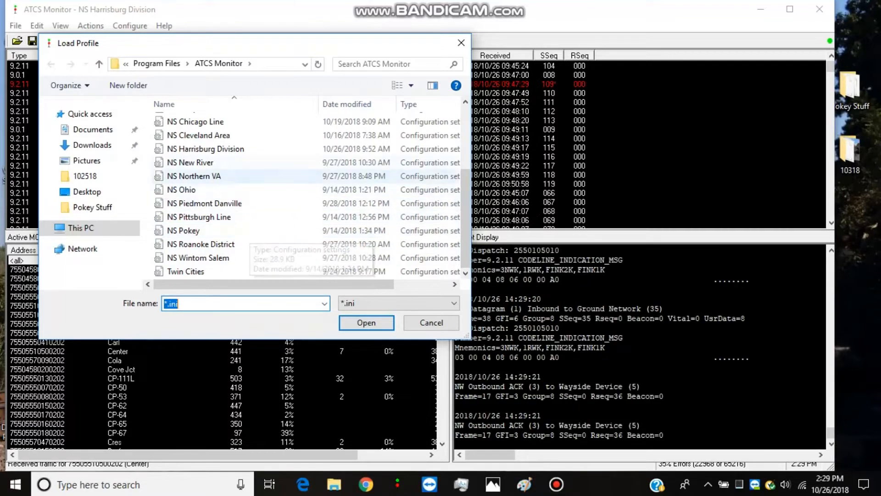
pyautogui.doubleClick(205, 148)
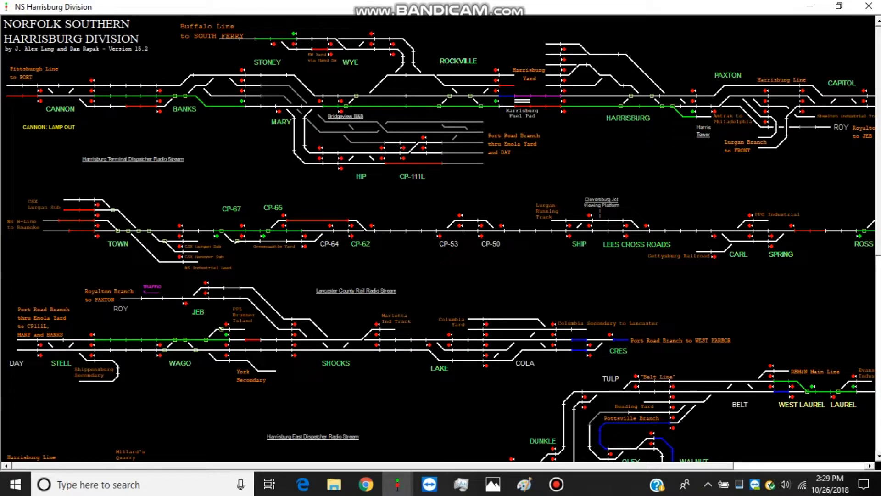
# Switch to the main ATCS Monitor window for NS Harrisburg Division and browse for a layout file in the dispatcher display options
pyautogui.moveTo(397, 484)
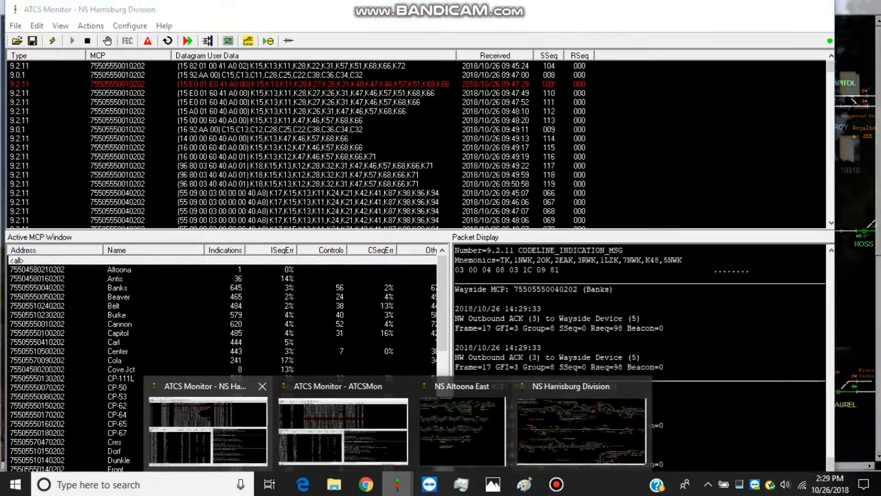
pyautogui.click(207, 429)
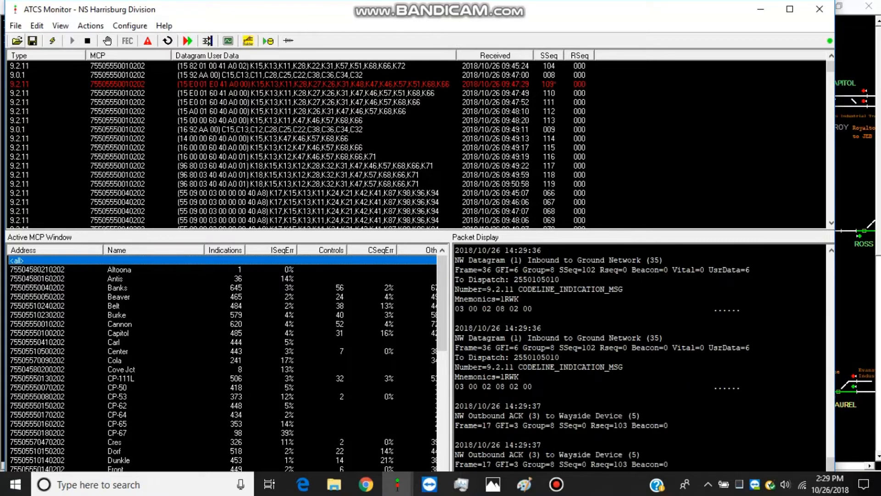
pyautogui.click(129, 26)
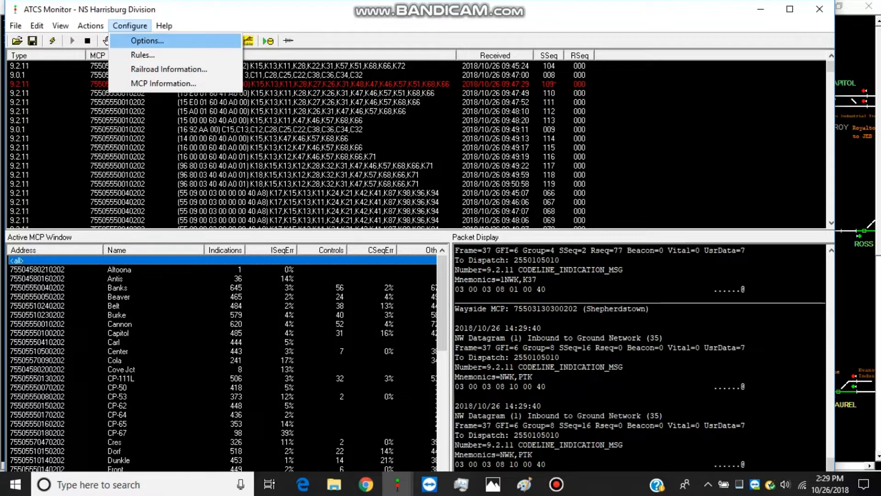
pyautogui.click(147, 40)
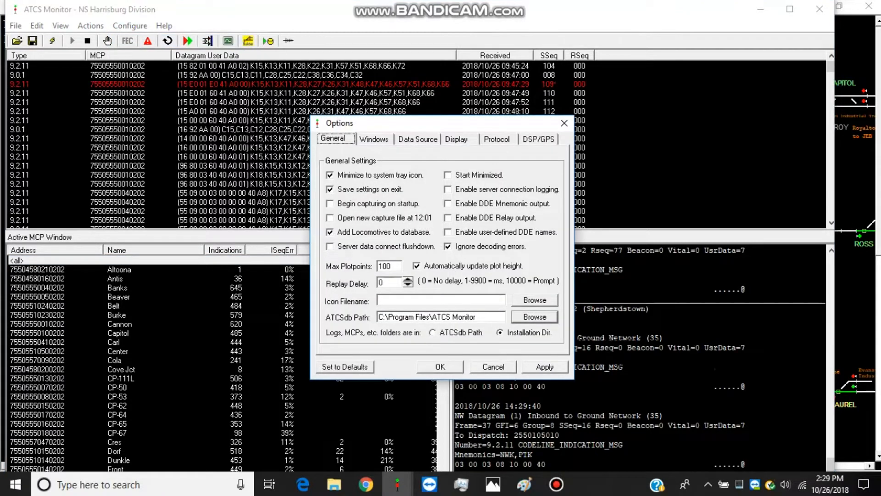
pyautogui.click(457, 139)
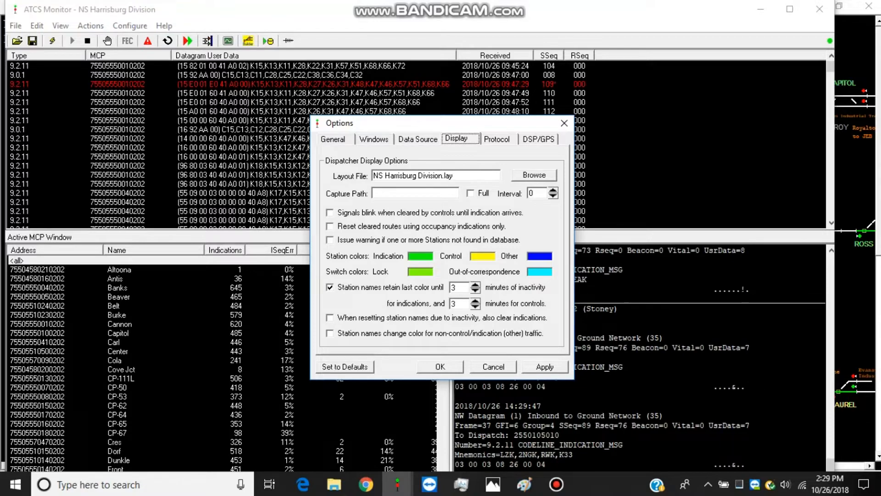
pyautogui.press('Tab')
pyautogui.press('Return')
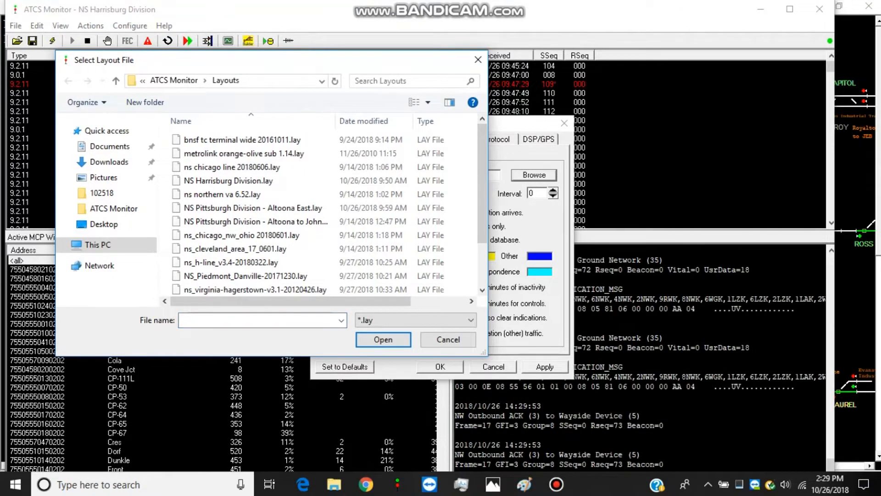
# Paste the copied NS Harrisburg Division.lay into the Layouts folder, replacing the existing file, and apply it as the layout file
pyautogui.rightClick(163, 173)
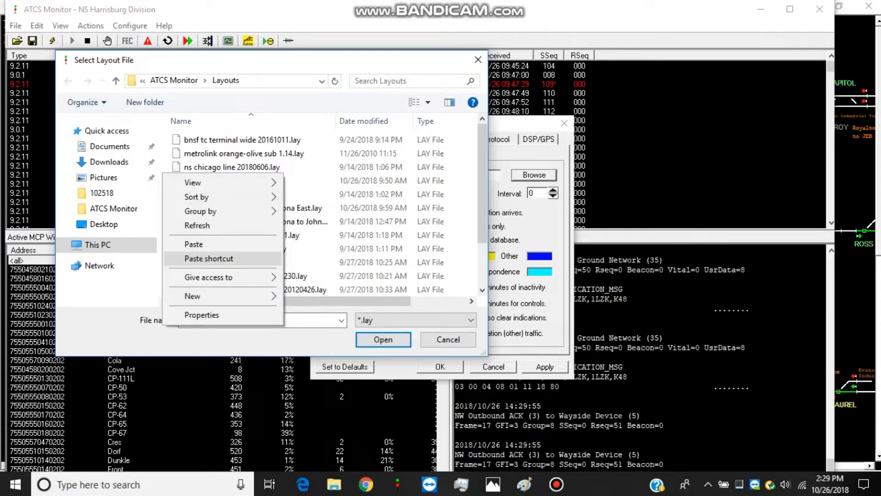
pyautogui.click(202, 245)
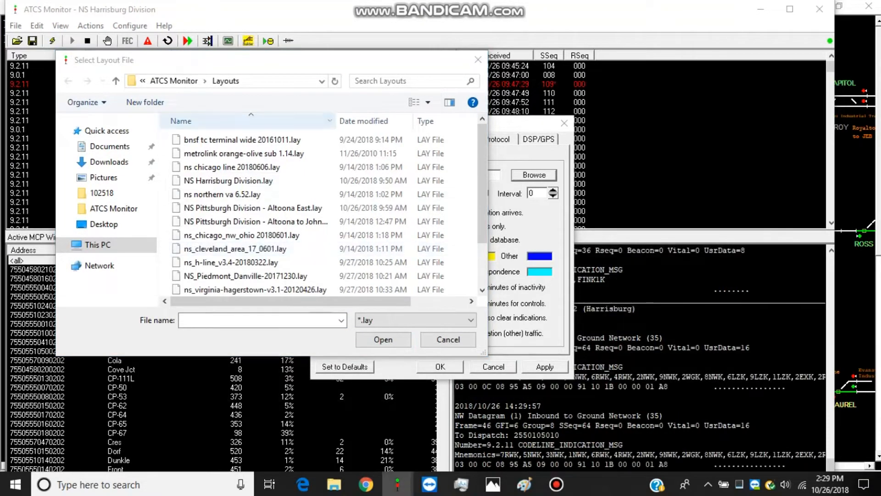
pyautogui.moveTo(342, 61); pyautogui.dragTo(557, 63)
pyautogui.moveTo(397, 484)
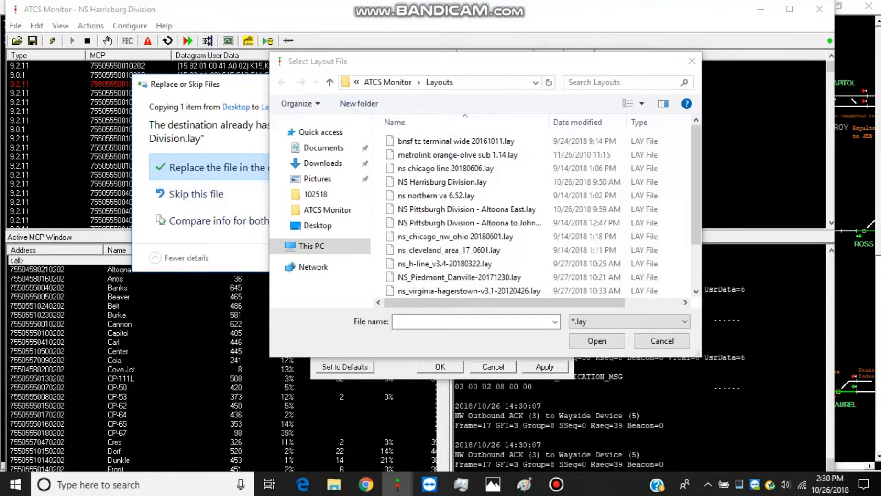
pyautogui.moveTo(237, 88); pyautogui.dragTo(114, 50)
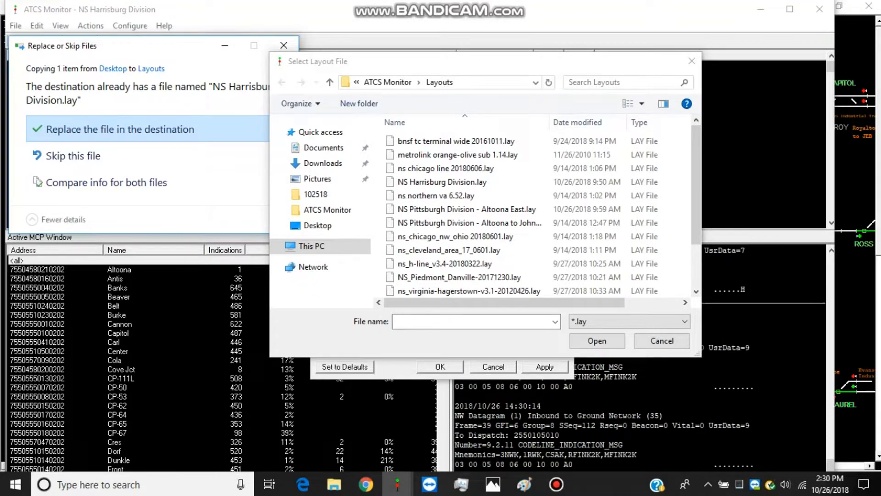
pyautogui.click(120, 129)
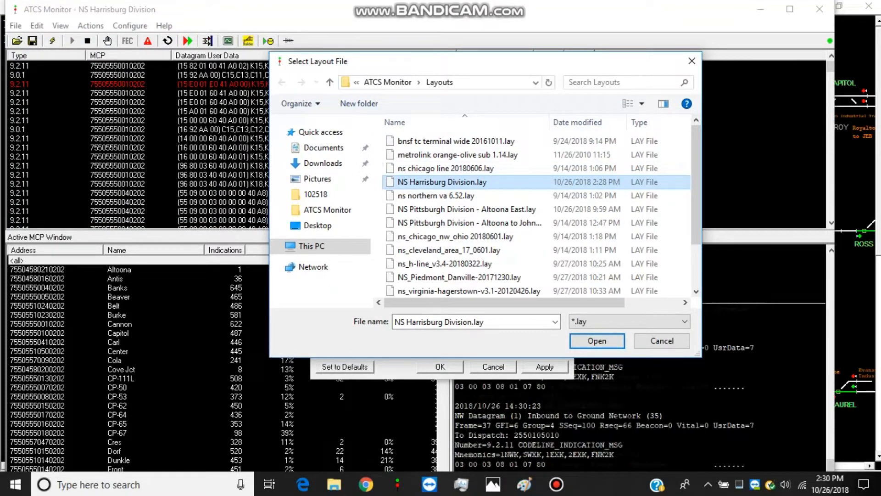
pyautogui.press('Return')
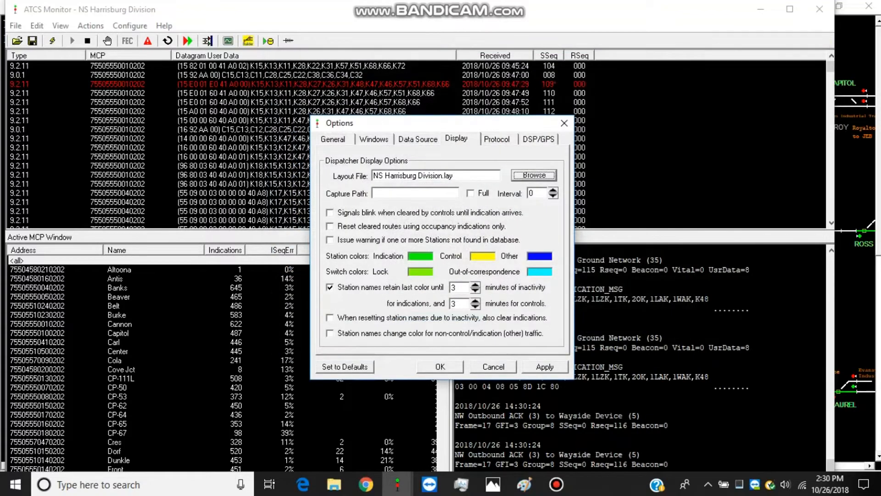
pyautogui.click(440, 366)
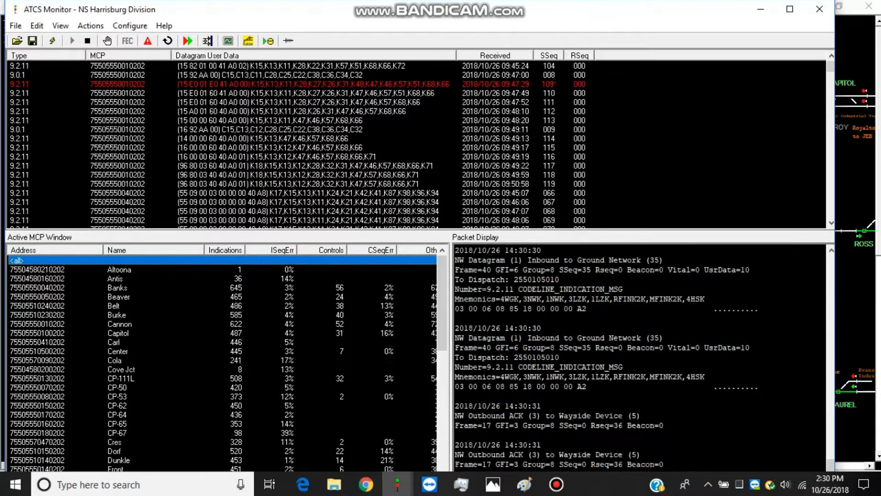
# Turn the Dispatcher Display off and on again to reload the NS Harrisburg Division layout
pyautogui.click(60, 25)
pyautogui.moveTo(90, 26)
pyautogui.press('Left')
pyautogui.press('Down')
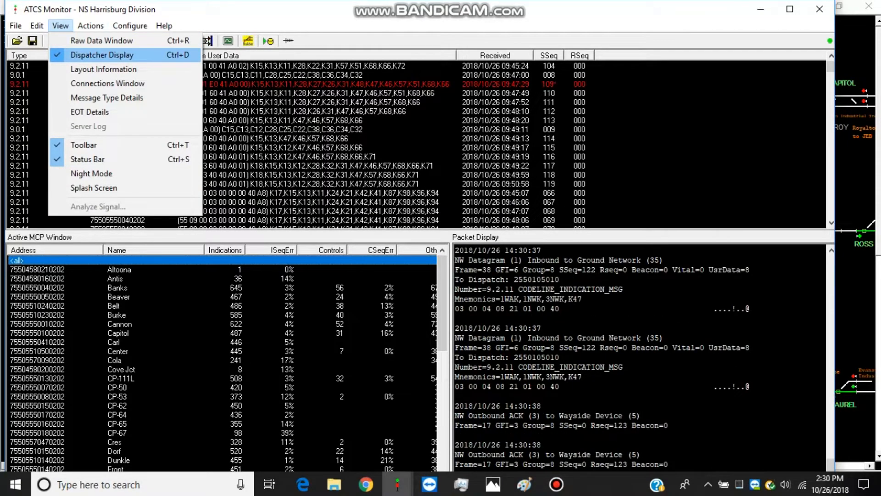
pyautogui.press('Return')
pyautogui.hotkey('alt', 'v')
pyautogui.press('Down')
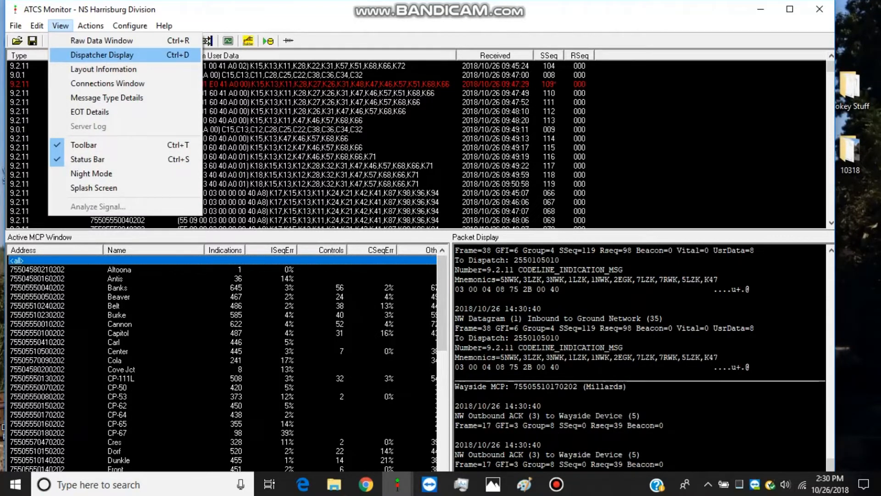
pyautogui.press('Return')
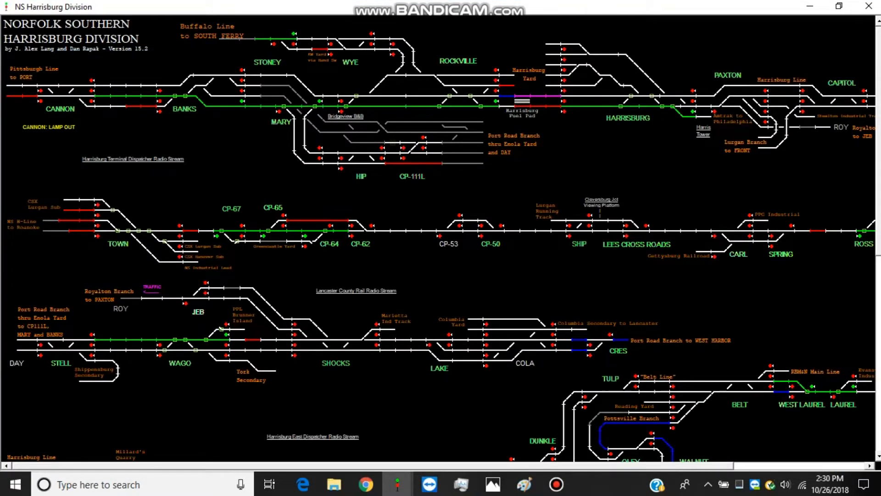
# Return to the main NS Harrisburg Division window, open the MCP information configuration and start an import
pyautogui.moveTo(185, 109)
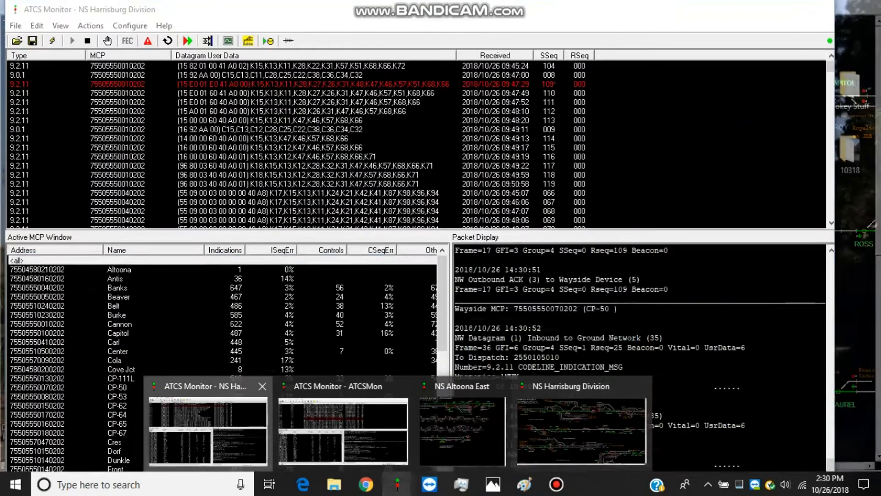
pyautogui.click(208, 431)
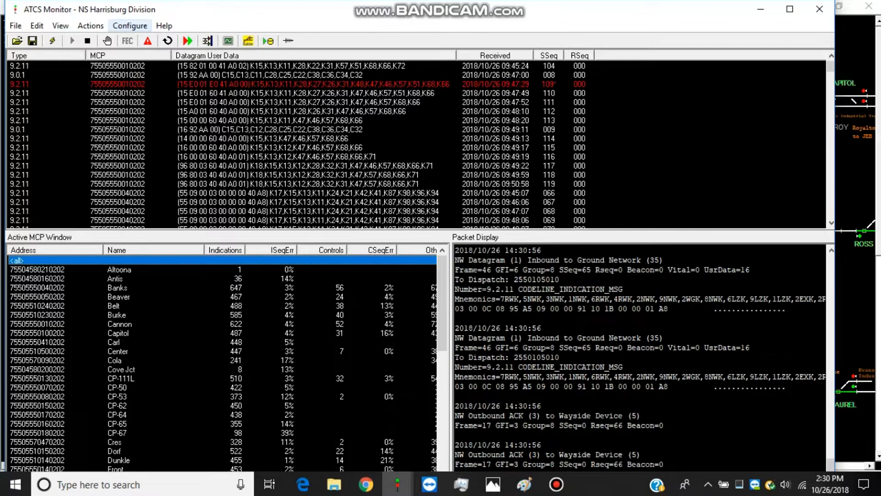
pyautogui.click(129, 25)
pyautogui.click(163, 83)
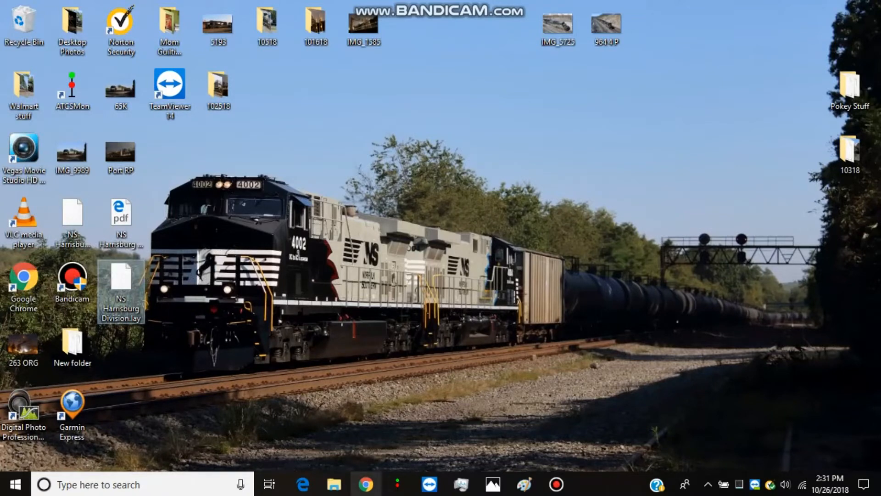
pyautogui.moveTo(398, 484)
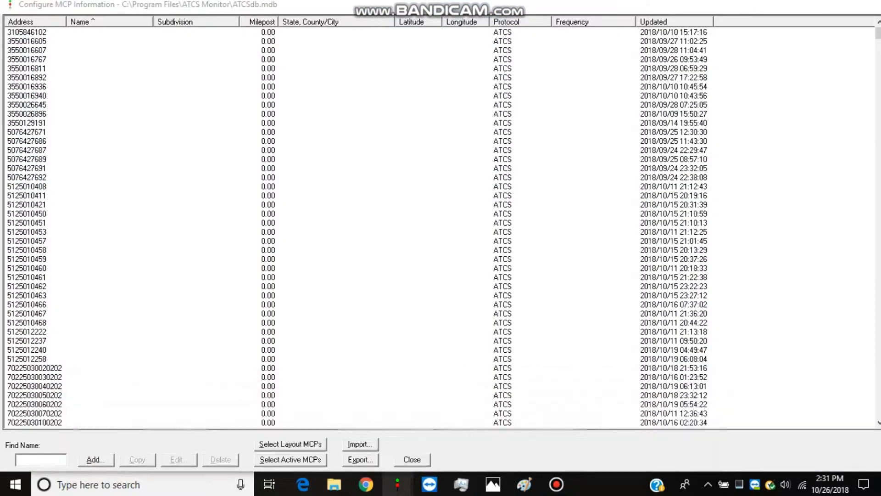
pyautogui.click(651, 431)
pyautogui.click(361, 445)
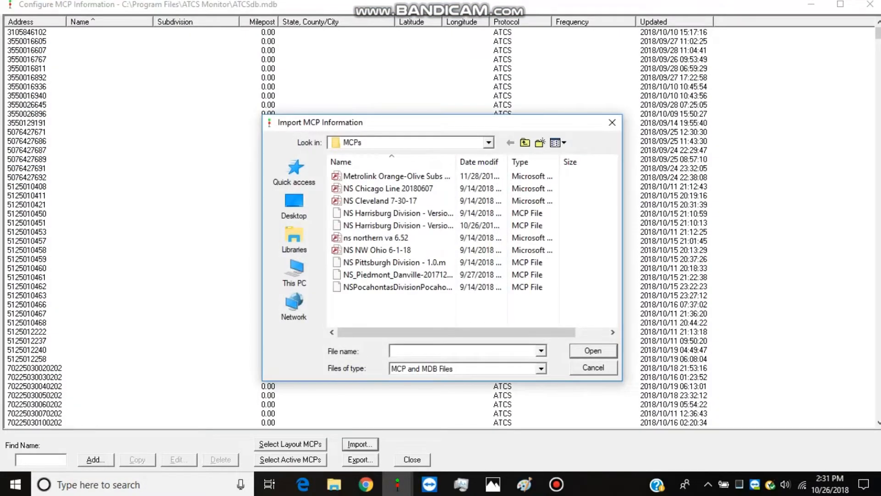
# Import the NS Harrisburg Division - Version 15.1.mcp file from the desktop into the MCP database
pyautogui.click(294, 205)
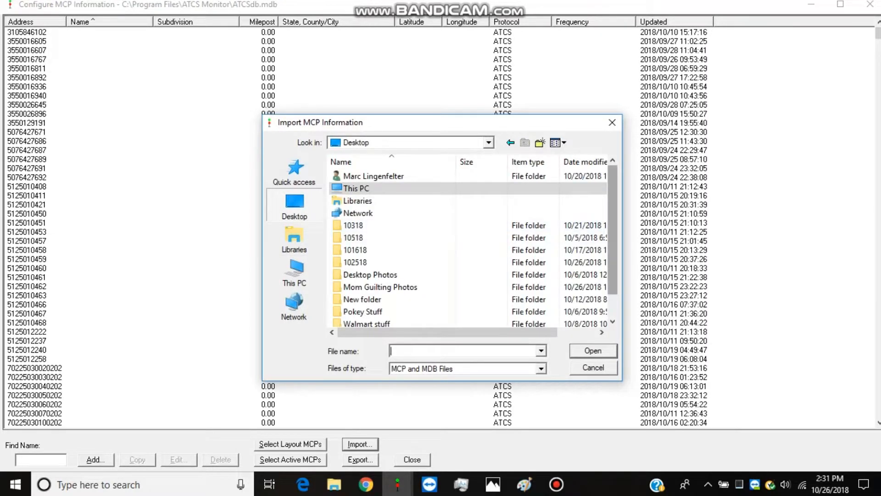
pyautogui.scroll(-1, 459, 188)
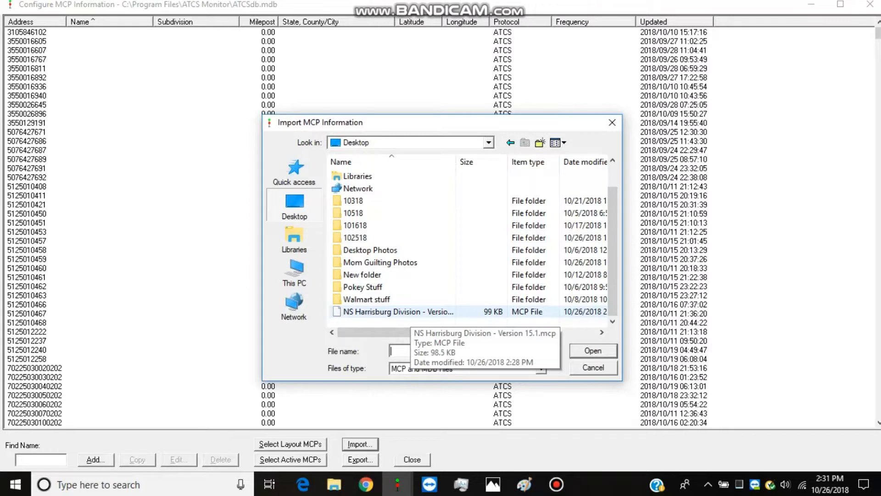
pyautogui.moveTo(436, 332); pyautogui.dragTo(474, 332)
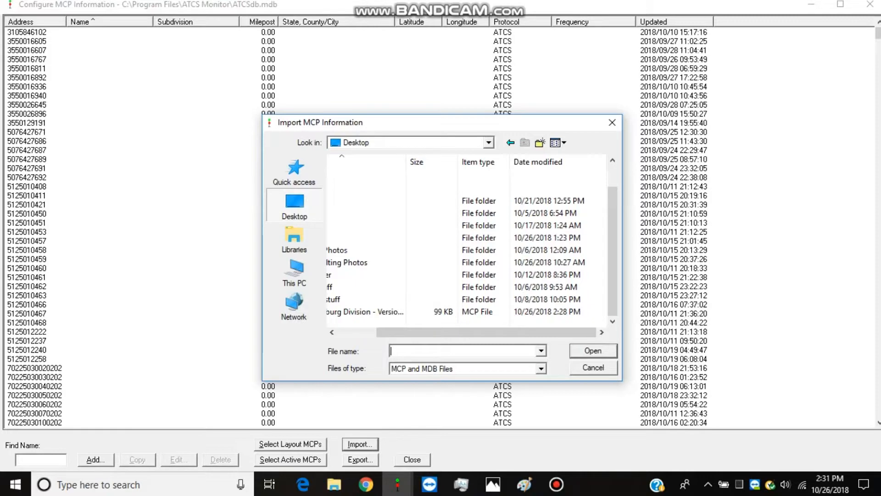
pyautogui.doubleClick(367, 312)
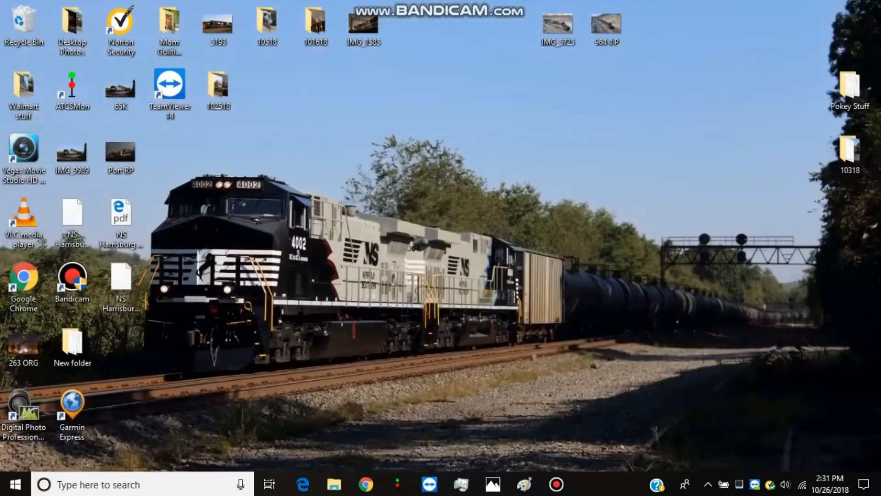
# Return to the main ATCS Monitor window for NS Harrisburg Division and reload the NS Harrisburg Division profile
pyautogui.moveTo(398, 484)
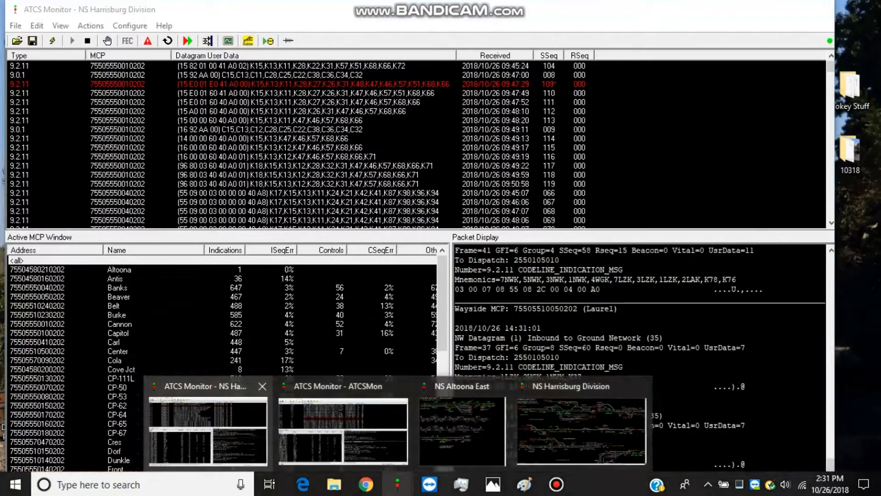
pyautogui.click(209, 423)
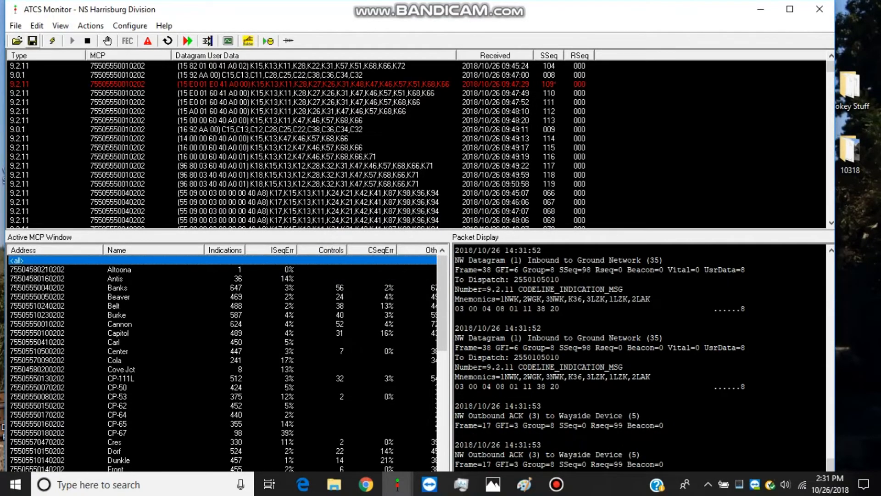
pyautogui.click(17, 41)
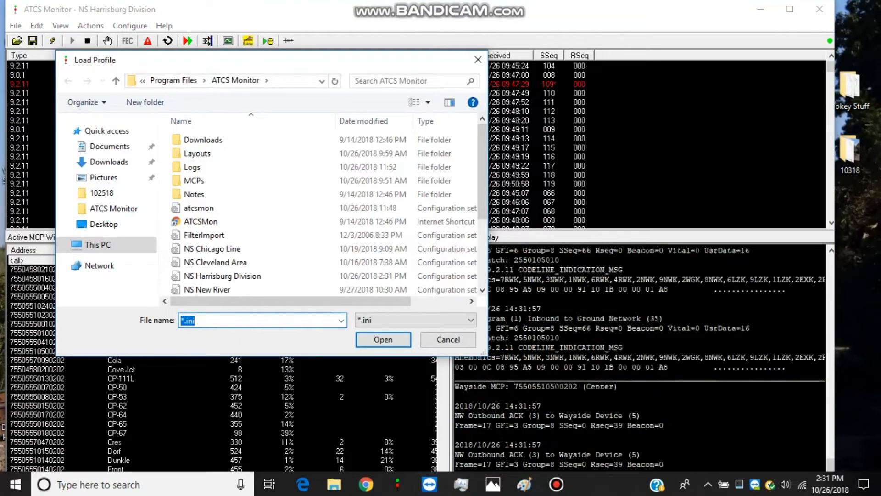
pyautogui.doubleClick(223, 276)
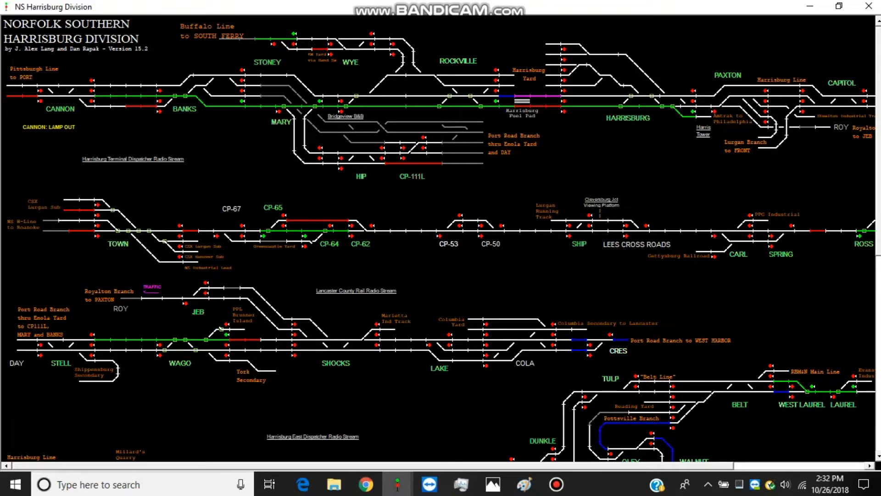
# Switch to Chrome, go back to the group's Data Files folder, and open the BNSF folder to examine its division subfolders
pyautogui.click(366, 484)
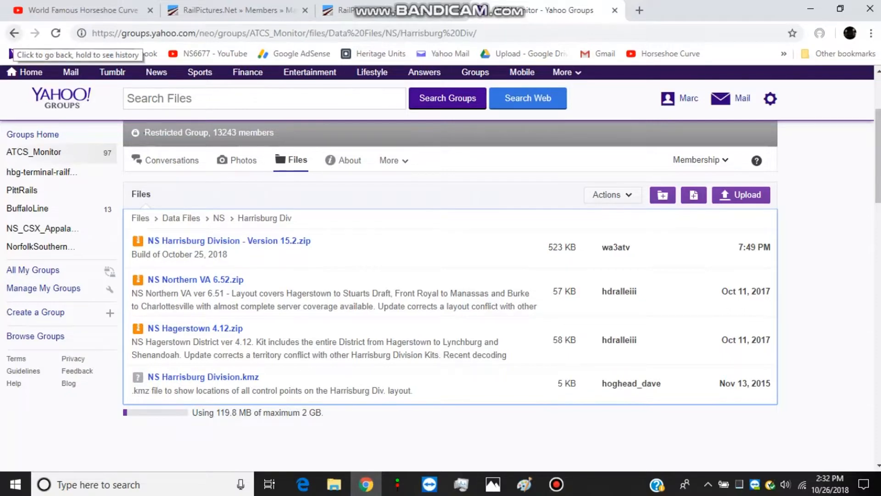
pyautogui.click(14, 33)
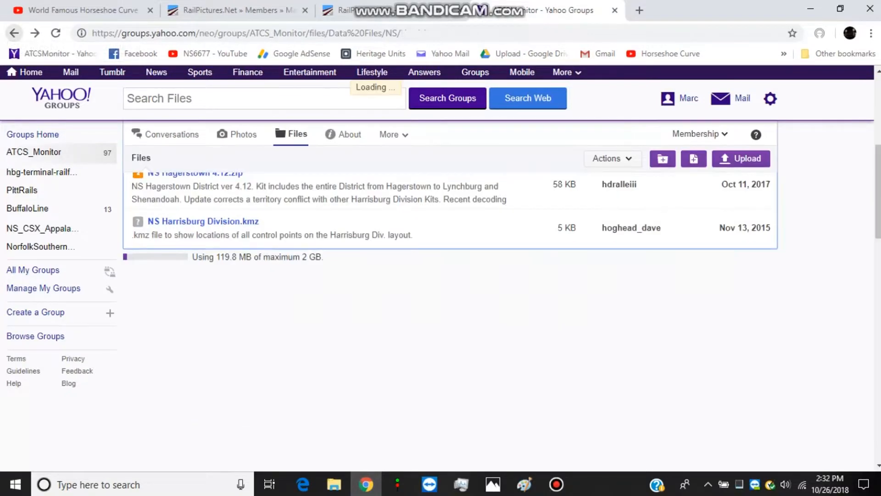
pyautogui.click(15, 34)
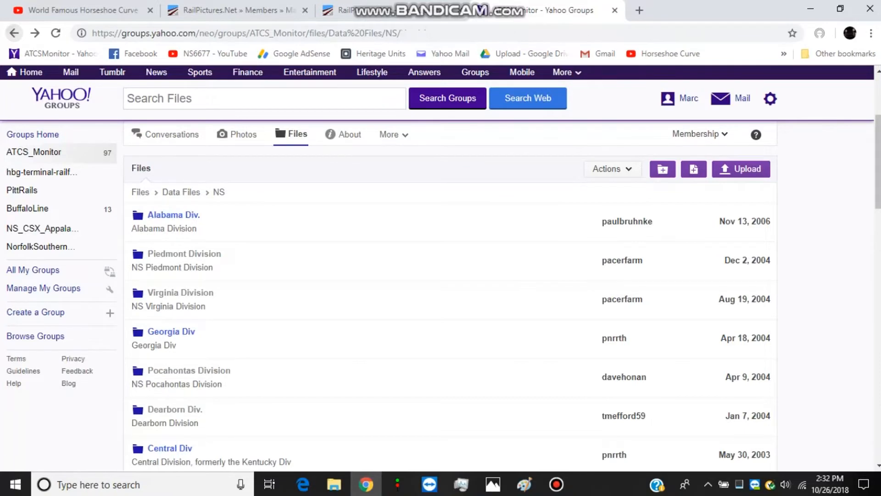
pyautogui.scroll(-5, 321, 232)
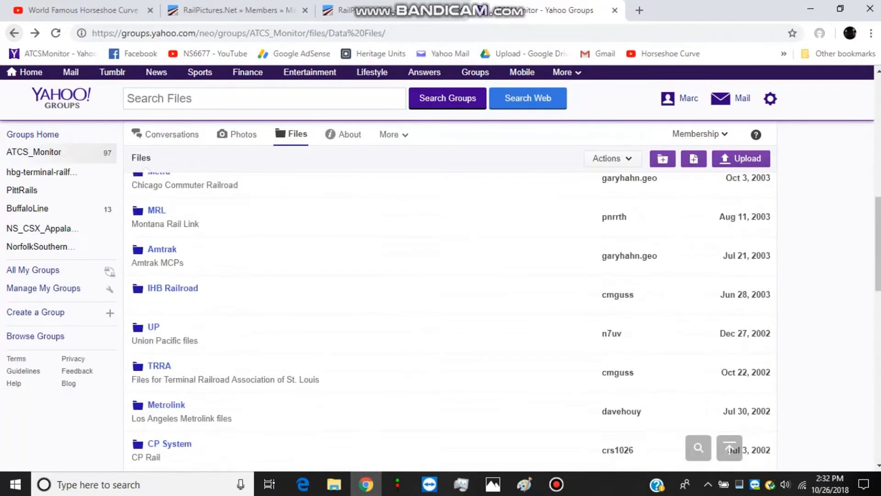
pyautogui.click(158, 301)
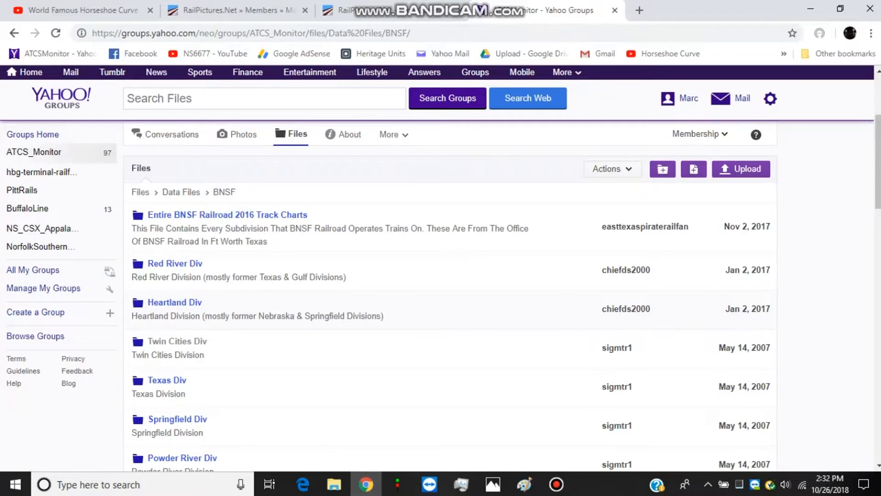
pyautogui.scroll(-5, 449, 299)
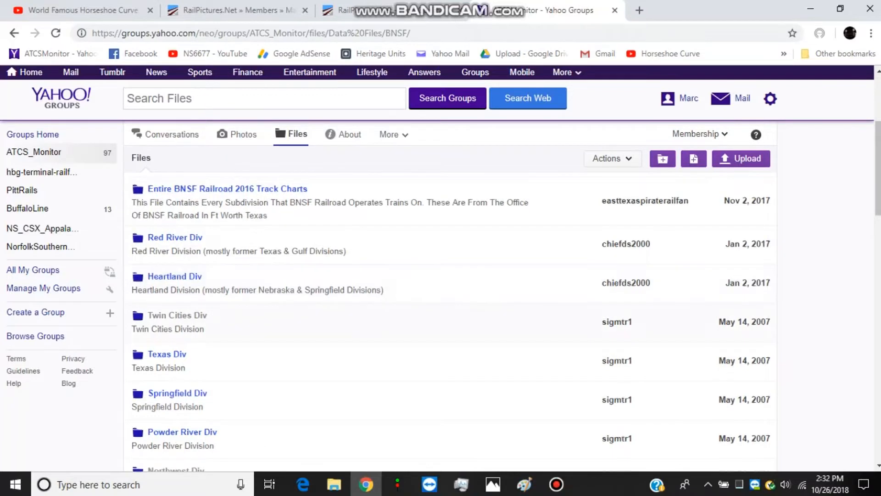
# Open the Chicago Div folder, download BNSF Marceline 20180805.zip and open the downloaded archive
pyautogui.scroll(-3, 449, 298)
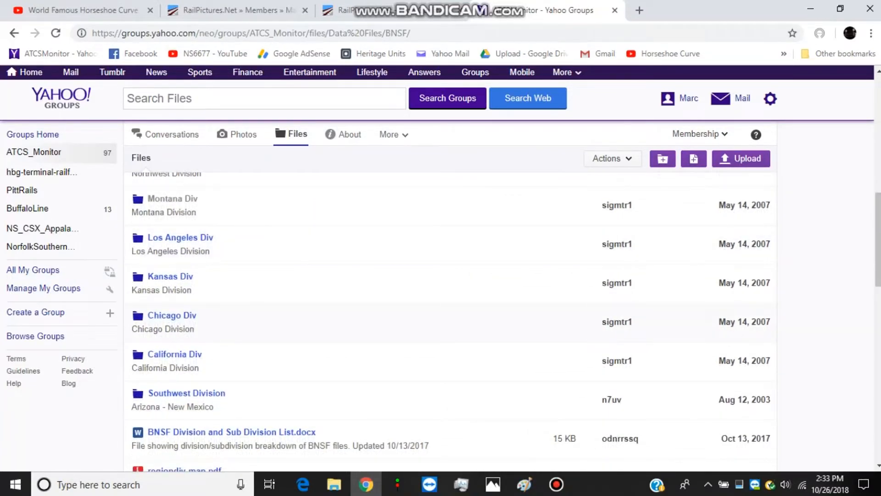
pyautogui.click(172, 315)
pyautogui.scroll(-1, 172, 316)
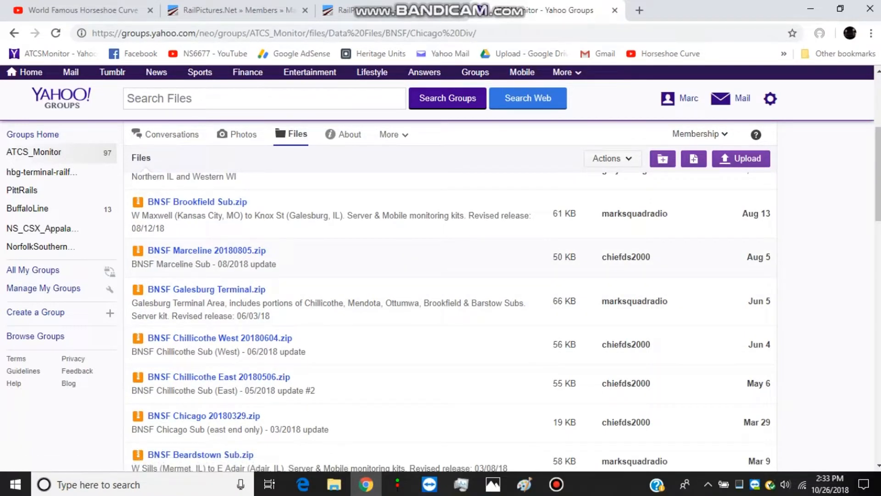
pyautogui.click(206, 250)
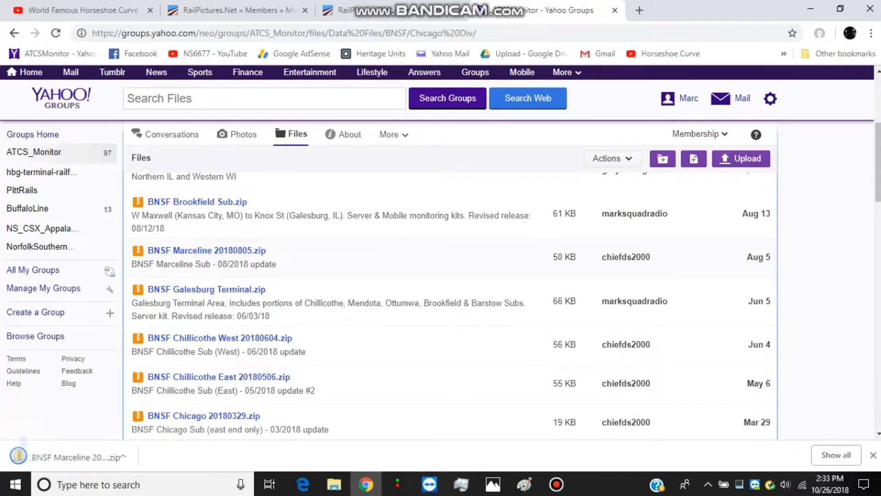
pyautogui.click(133, 455)
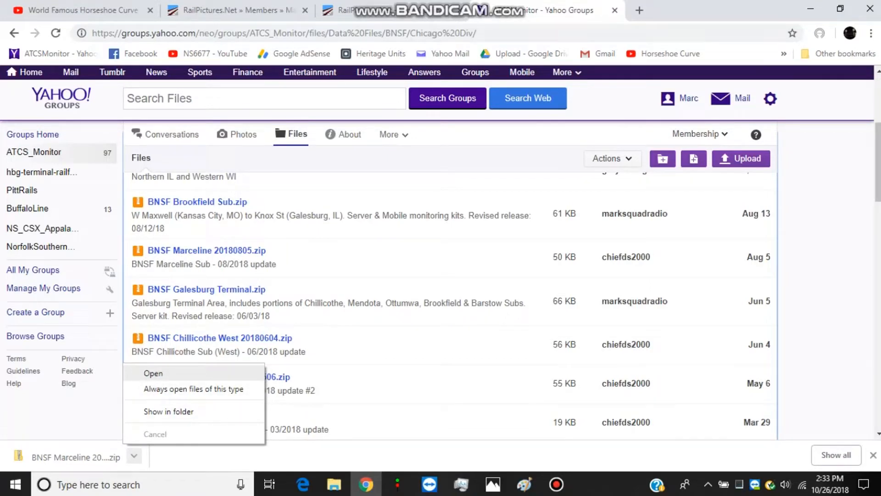
pyautogui.click(154, 372)
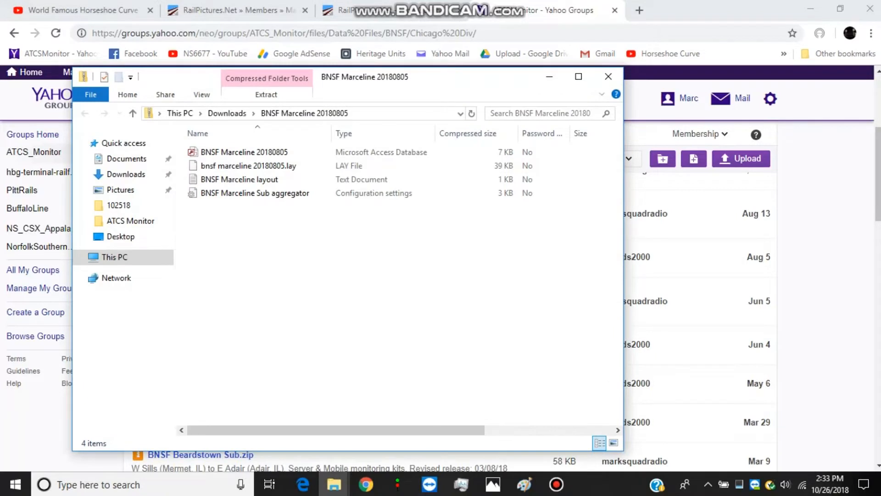
# Copy all four BNSF Marceline files from the opened archive
pyautogui.moveTo(291, 209); pyautogui.dragTo(232, 147)
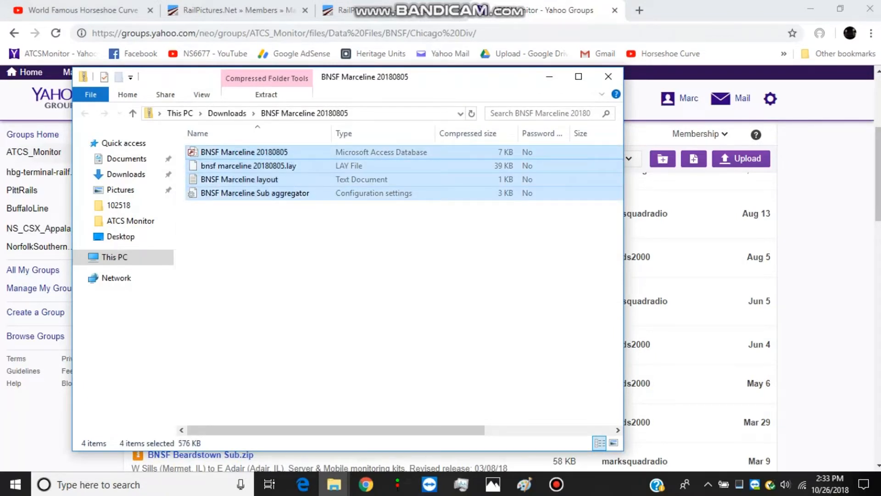
pyautogui.rightClick(247, 178)
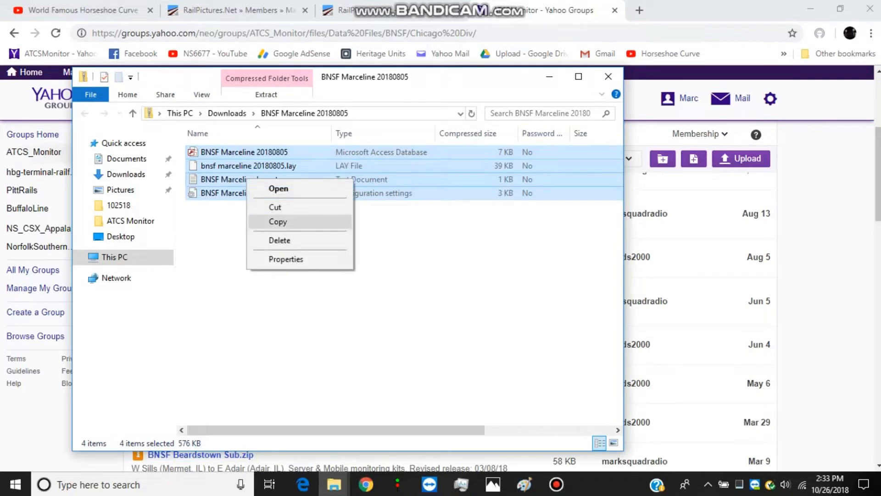
pyautogui.click(278, 221)
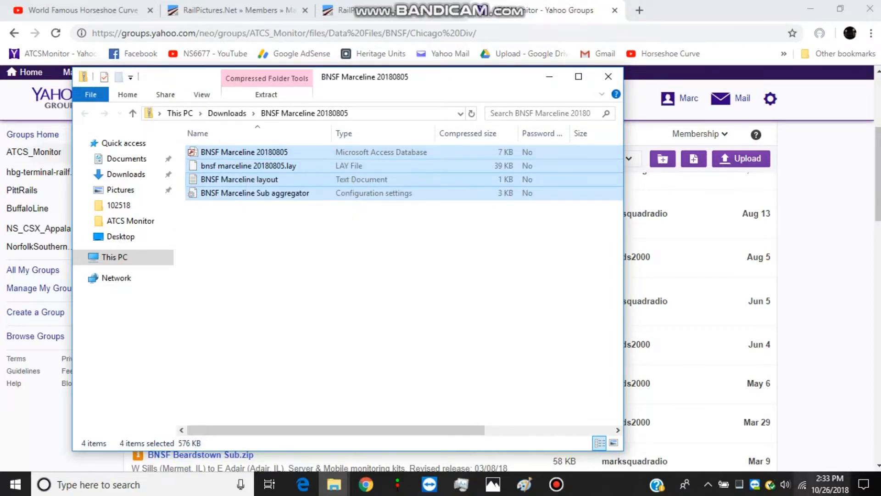
# Delete the leftover NS Harrisburg Division files from the desktop and paste the copied BNSF Marceline files there
pyautogui.click(879, 485)
pyautogui.moveTo(164, 312); pyautogui.dragTo(125, 212)
pyautogui.press('Delete')
pyautogui.click(73, 220)
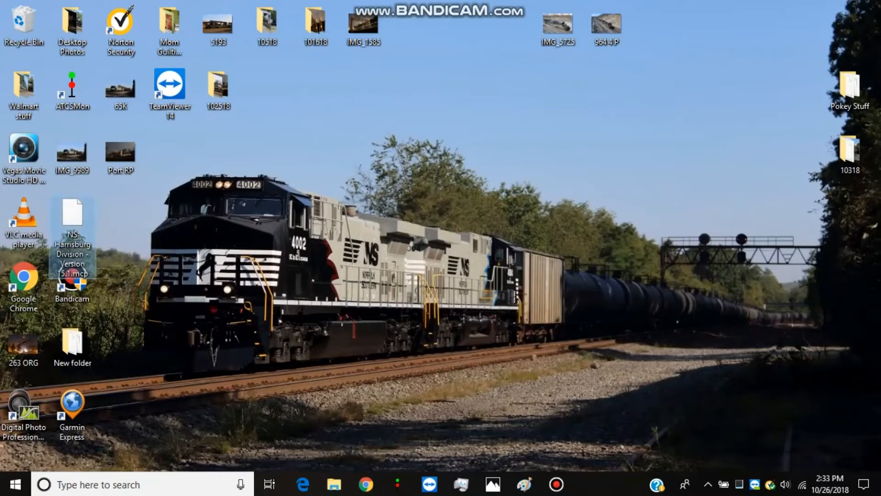
pyautogui.press('Delete')
pyautogui.rightClick(76, 222)
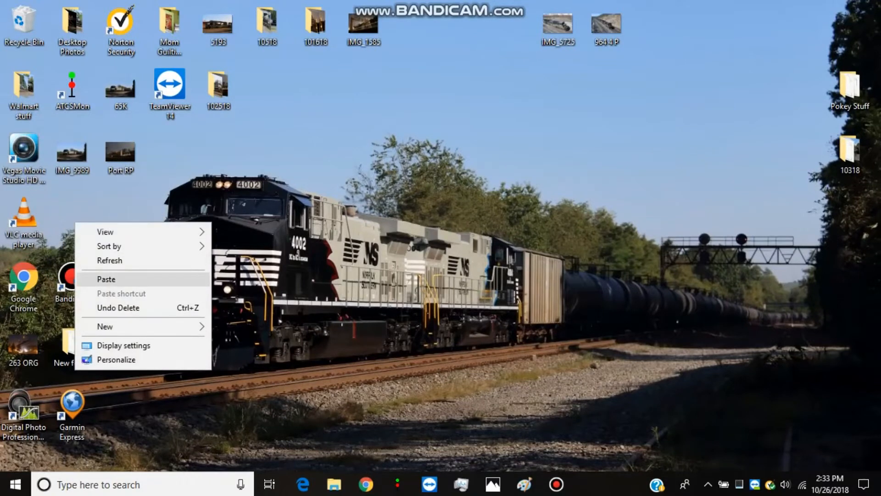
pyautogui.click(111, 279)
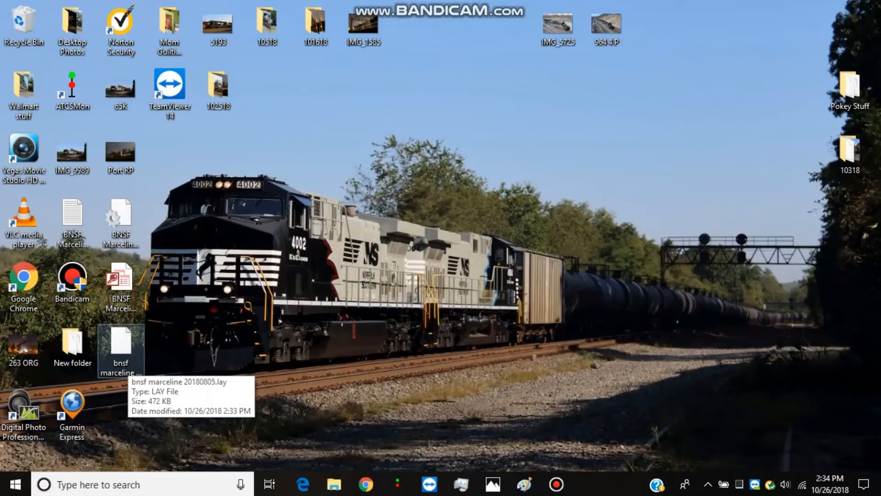
# Copy bnsf marceline 20180805.lay from the desktop and open the options of ATCS Monitor's NS Harrisburg Division window
pyautogui.rightClick(128, 366)
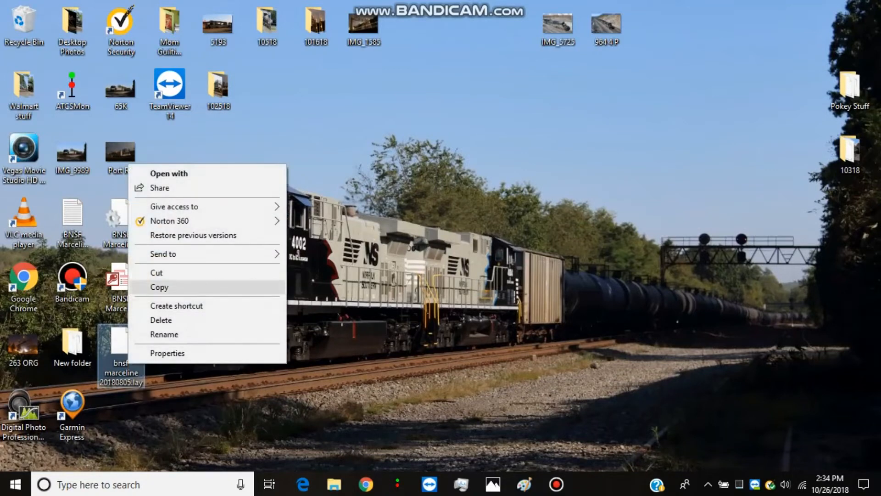
pyautogui.click(152, 287)
pyautogui.click(365, 484)
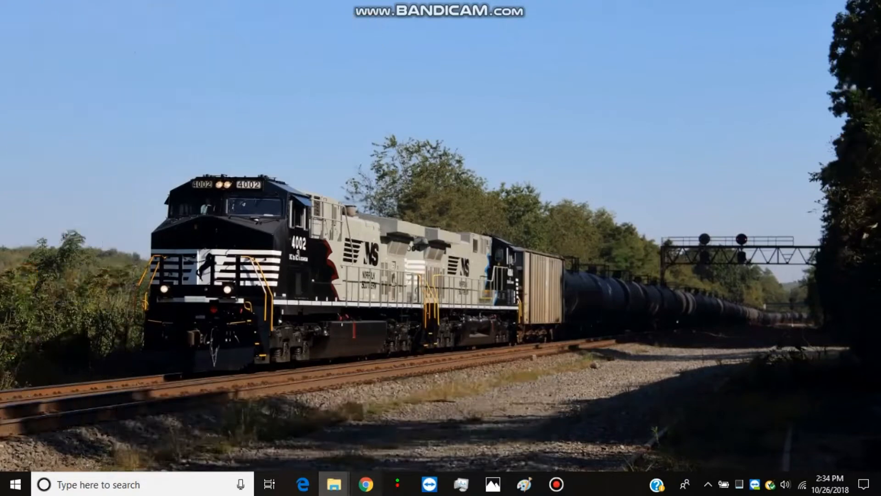
pyautogui.moveTo(397, 484)
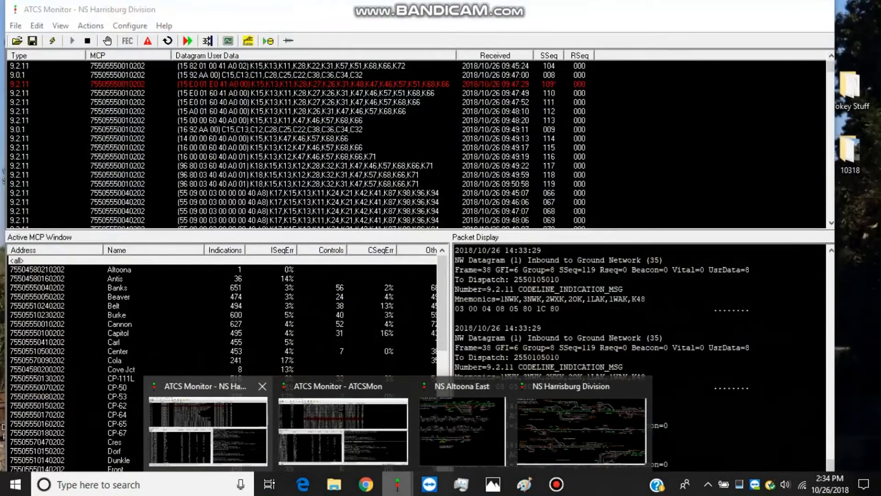
pyautogui.click(580, 432)
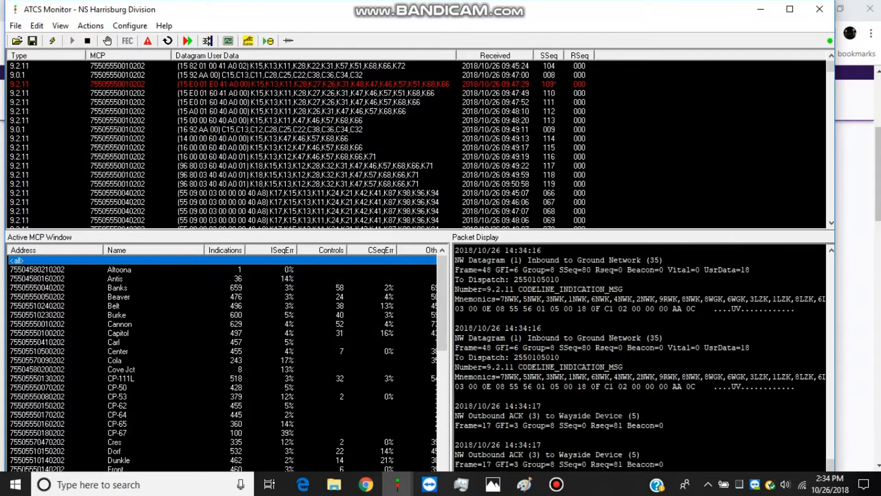
pyautogui.click(129, 26)
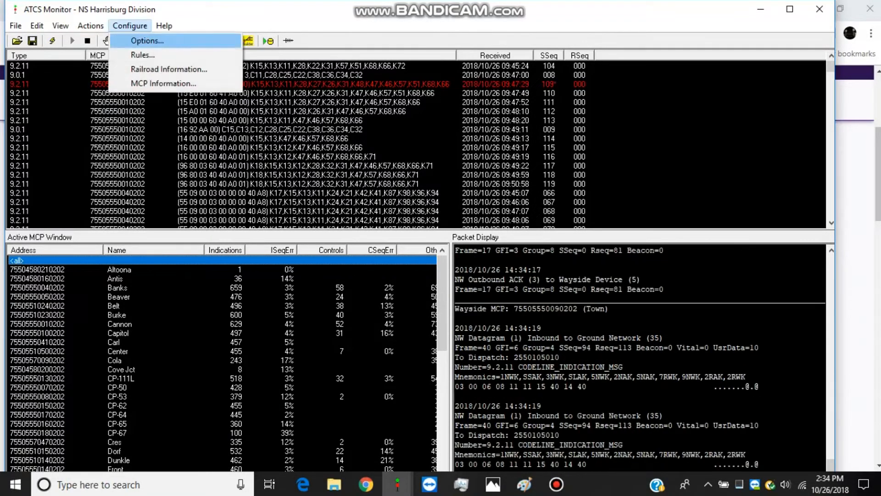
pyautogui.click(147, 40)
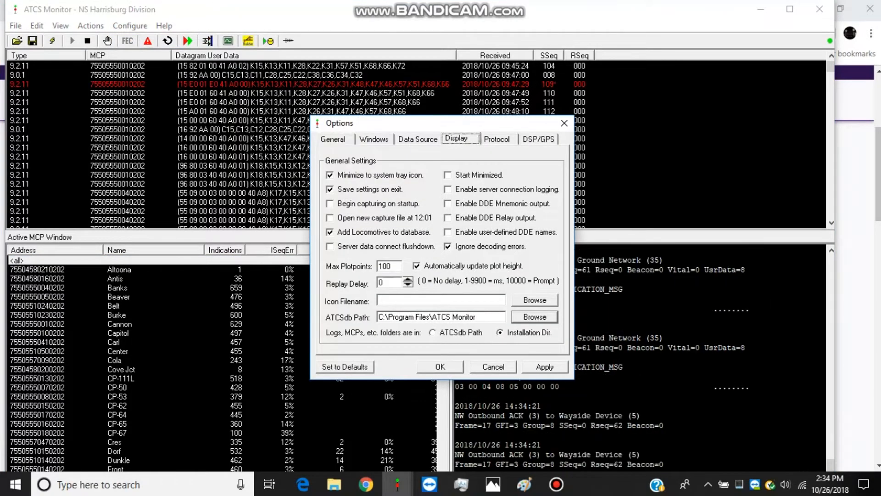
# Paste bnsf marceline 20180805.lay into the Layouts folder, choose it as the dispatcher display's layout file and apply the options
pyautogui.click(534, 175)
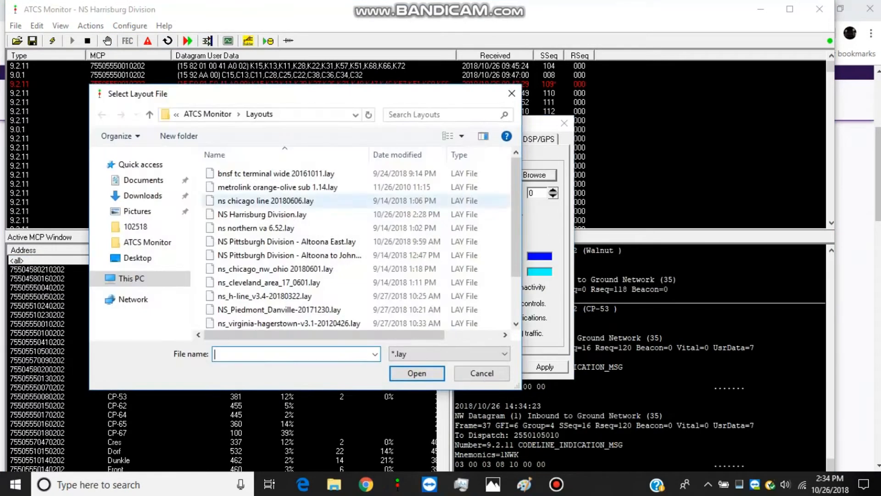
pyautogui.rightClick(197, 229)
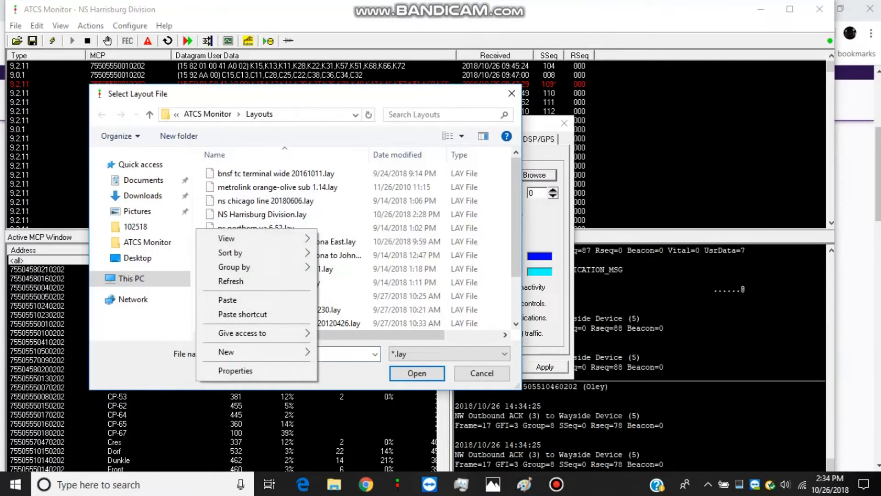
pyautogui.click(227, 300)
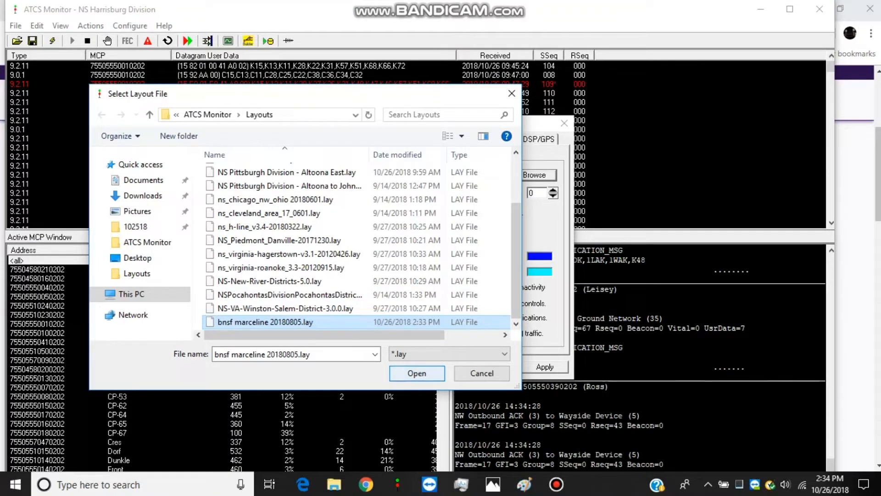
pyautogui.press('Return')
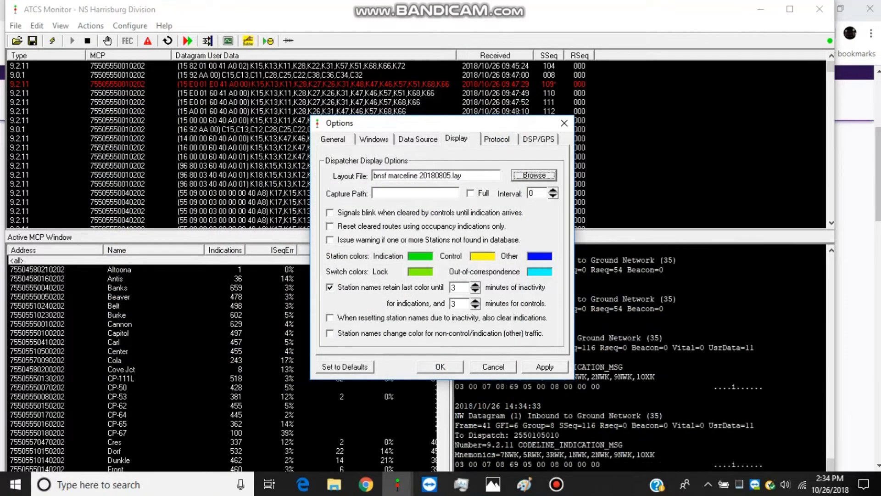
pyautogui.click(440, 367)
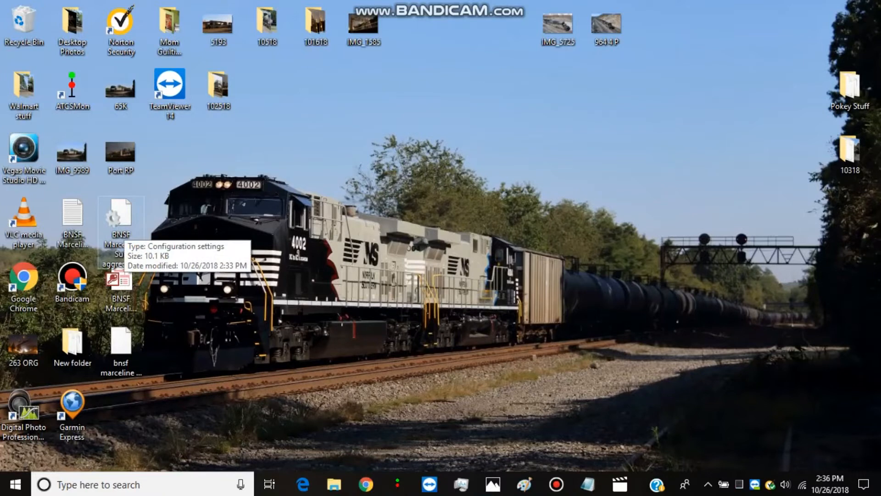
# Open the BNSF Marceline Sub aggregator file from the desktop in Notepad and copy the ServerAddress1 hostname atcschicago.gotdns.com
pyautogui.doubleClick(120, 216)
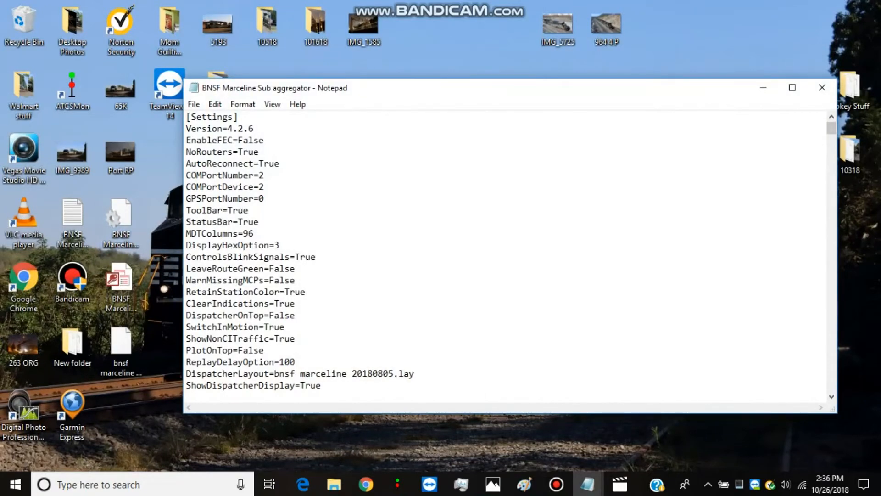
pyautogui.press('pagedown')
pyautogui.press('pagedown')
pyautogui.press('pagedown')
pyautogui.press('pagedown')
pyautogui.press('pagedown')
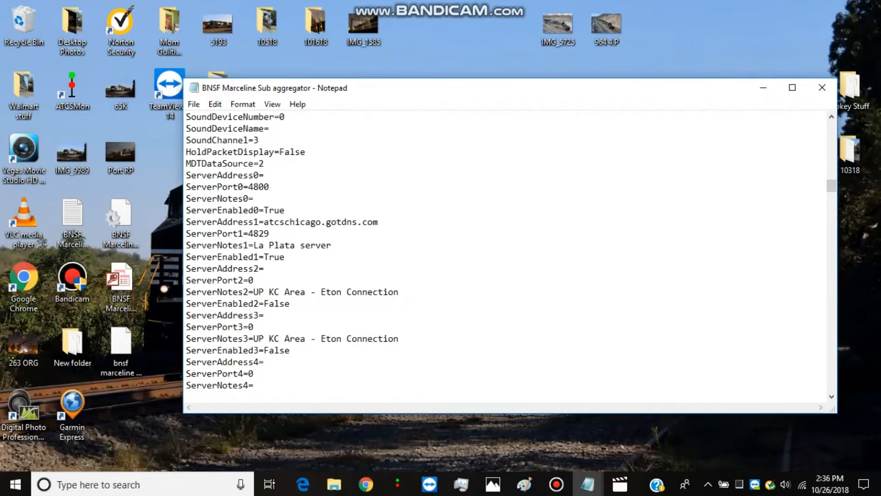
pyautogui.moveTo(263, 222); pyautogui.dragTo(378, 221)
pyautogui.press('super+c')
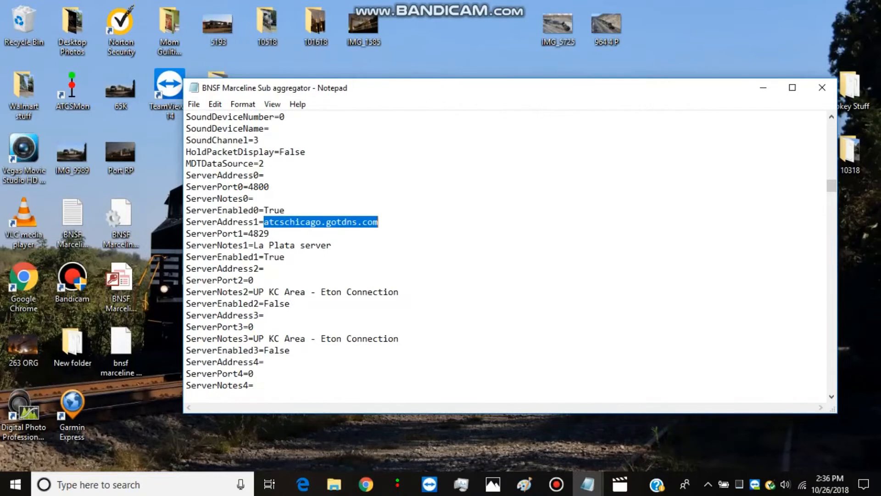
pyautogui.rightClick(364, 223)
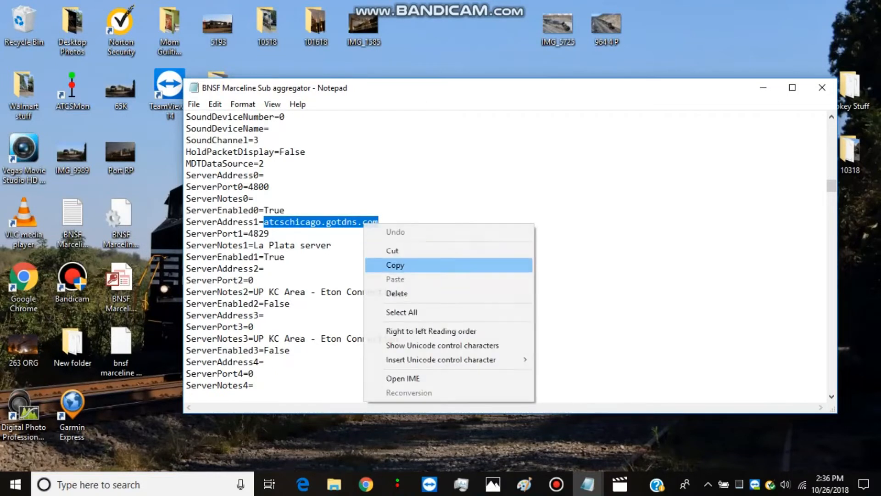
pyautogui.click(396, 264)
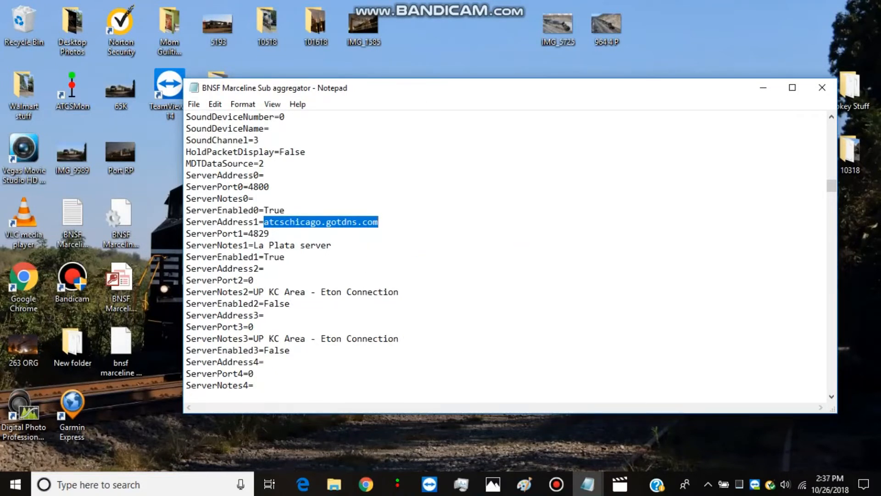
# In the data source options of ATCS Monitor's NS Harrisburg Division window, add a network server with the copied hostname atcschicago.gotdns.com
pyautogui.moveTo(366, 484)
pyautogui.moveTo(398, 484)
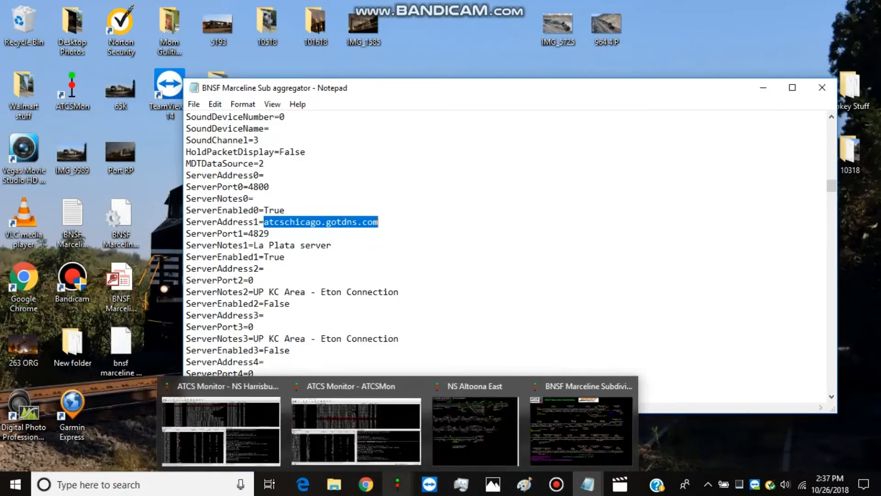
pyautogui.click(220, 426)
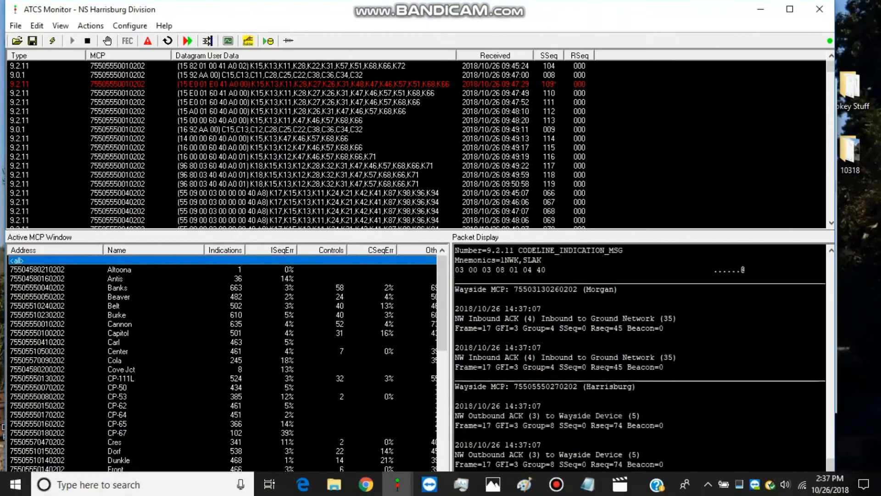
pyautogui.click(130, 26)
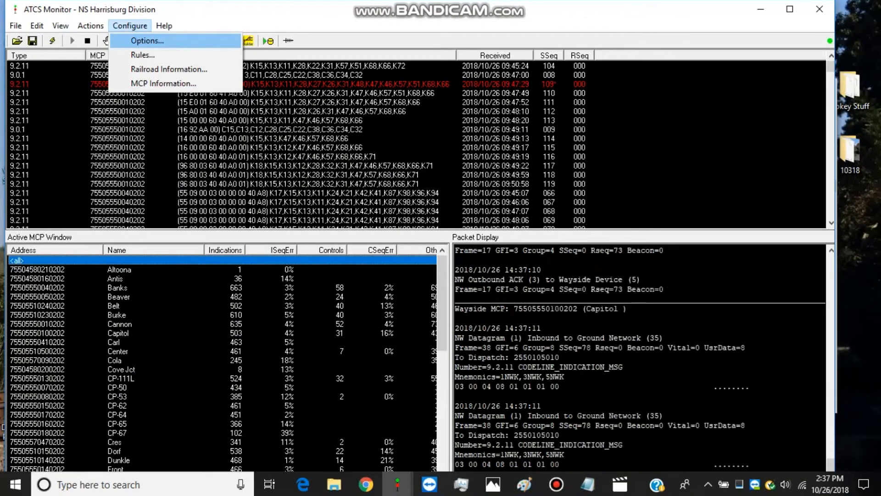
pyautogui.click(147, 41)
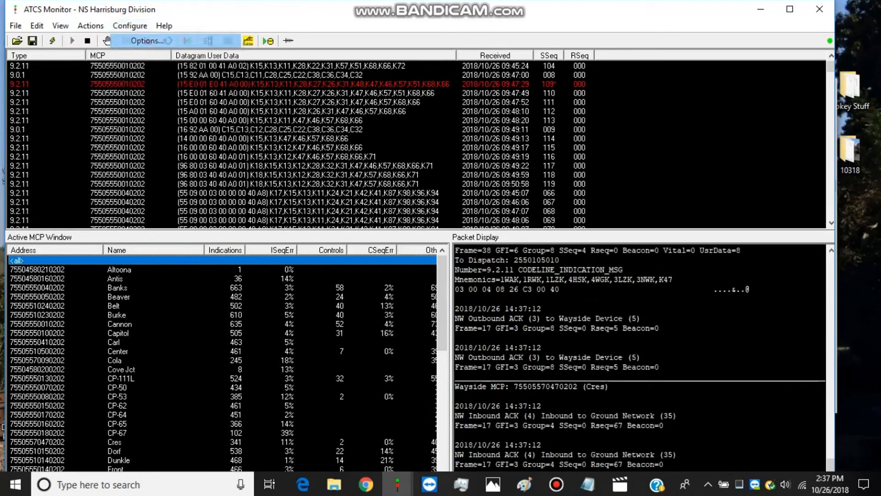
pyautogui.click(418, 138)
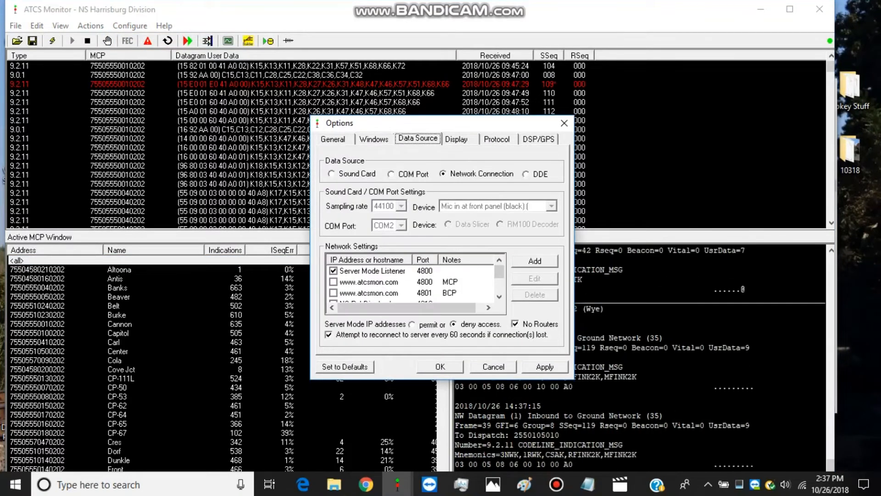
pyautogui.click(535, 260)
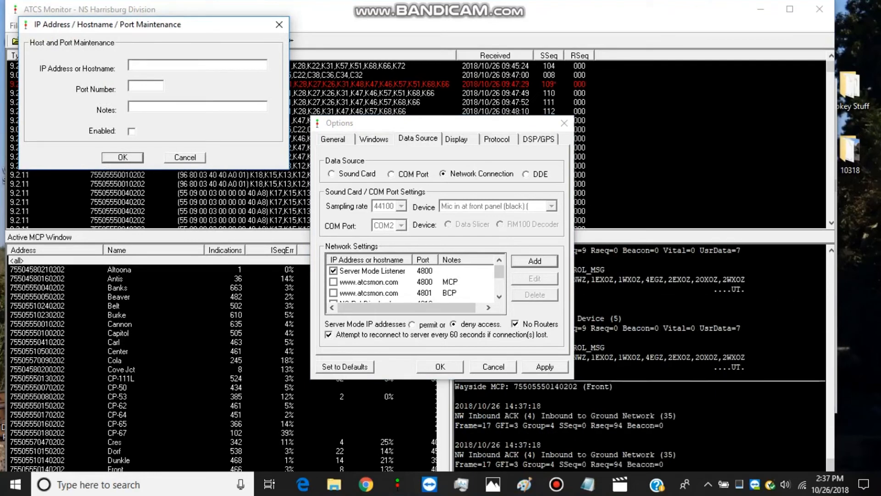
pyautogui.rightClick(145, 66)
pyautogui.click(195, 121)
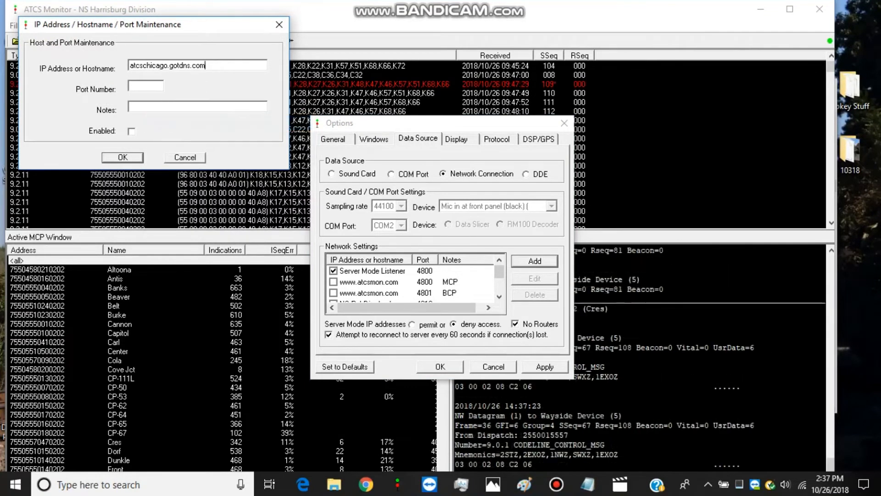
# Set the new server's port number to 4829 as given in the aggregator file, enable it, and confirm the options
pyautogui.click(145, 86)
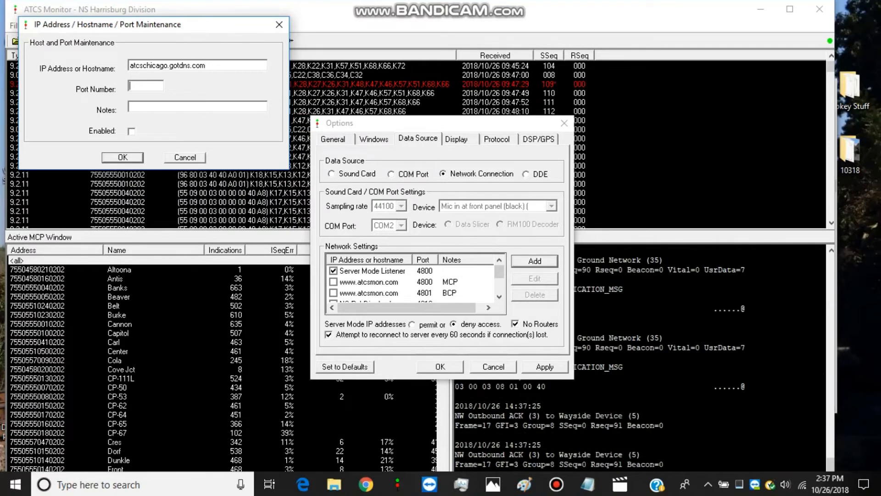
pyautogui.moveTo(587, 484)
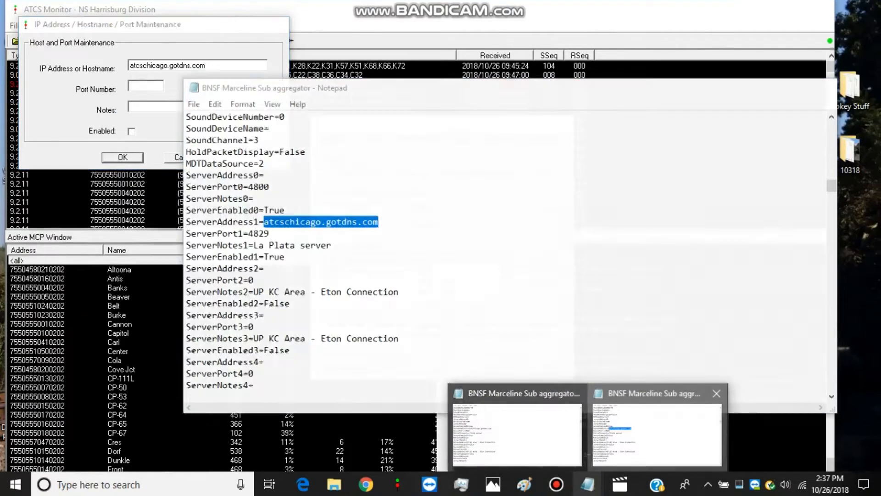
pyautogui.click(656, 429)
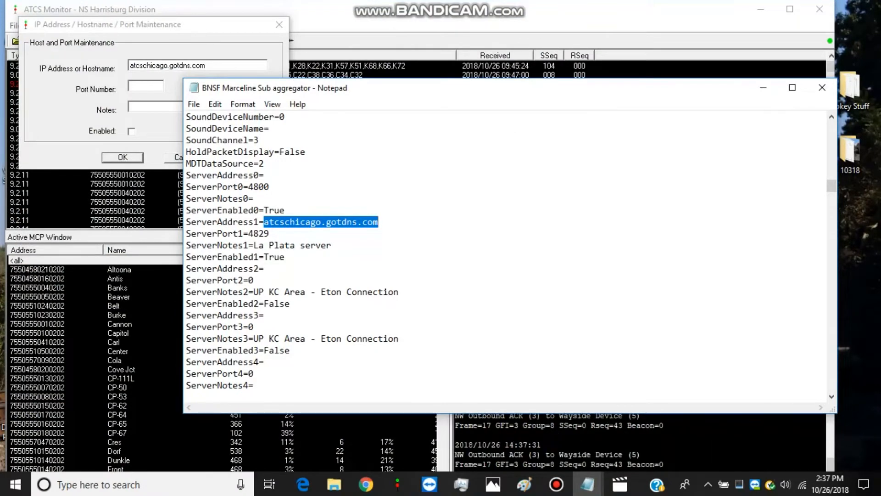
pyautogui.click(142, 86)
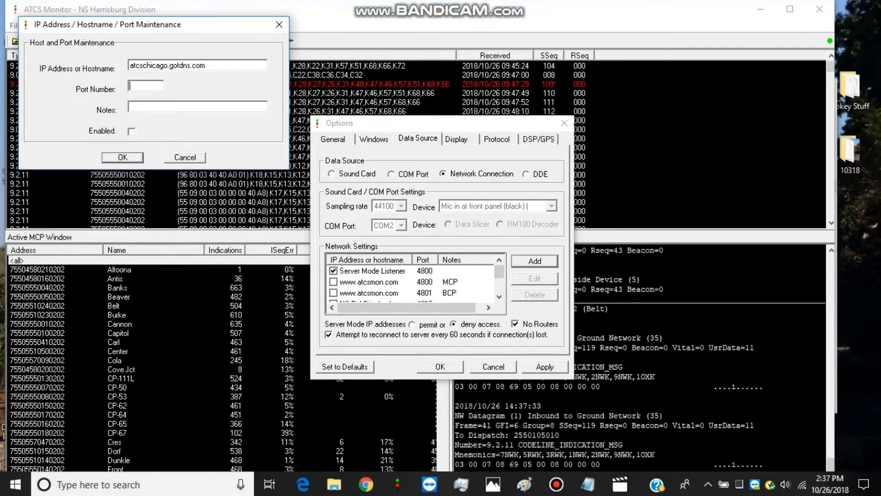
pyautogui.write('4829')
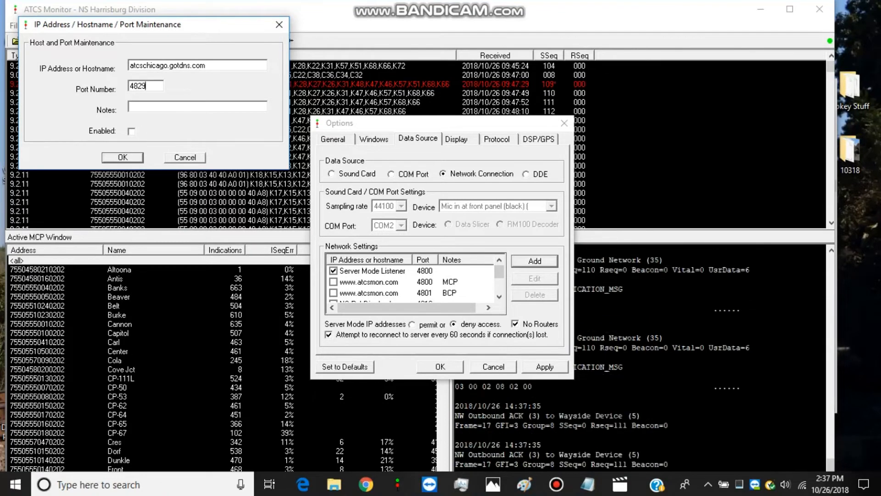
pyautogui.click(131, 132)
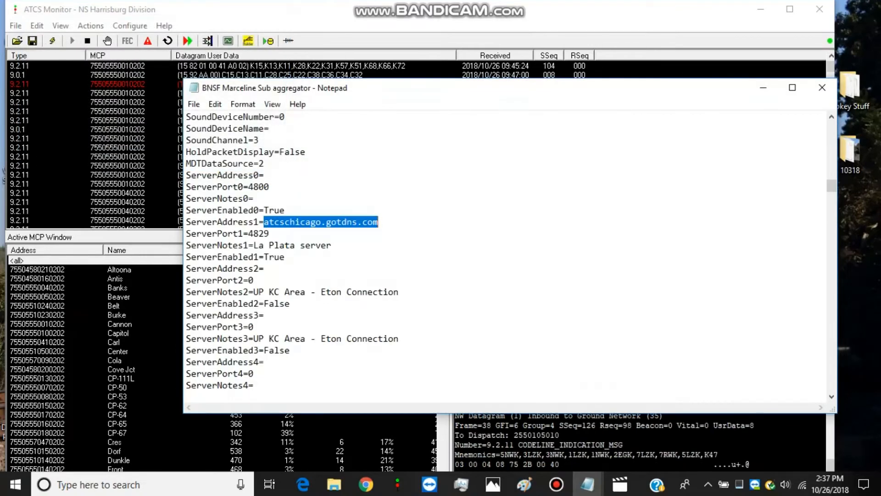
pyautogui.moveTo(397, 484)
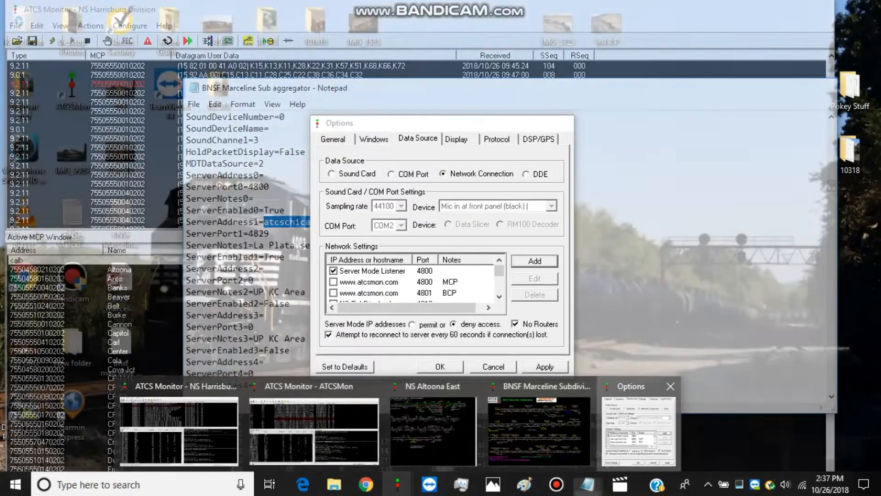
pyautogui.click(639, 430)
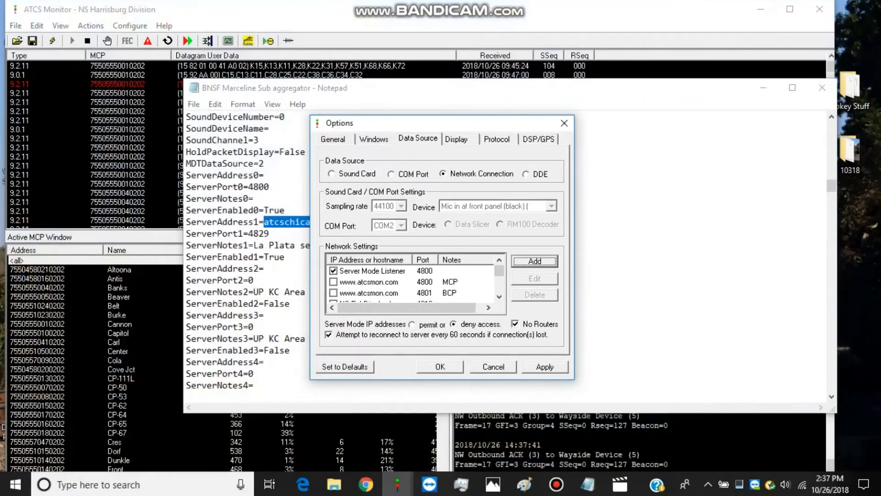
pyautogui.click(440, 366)
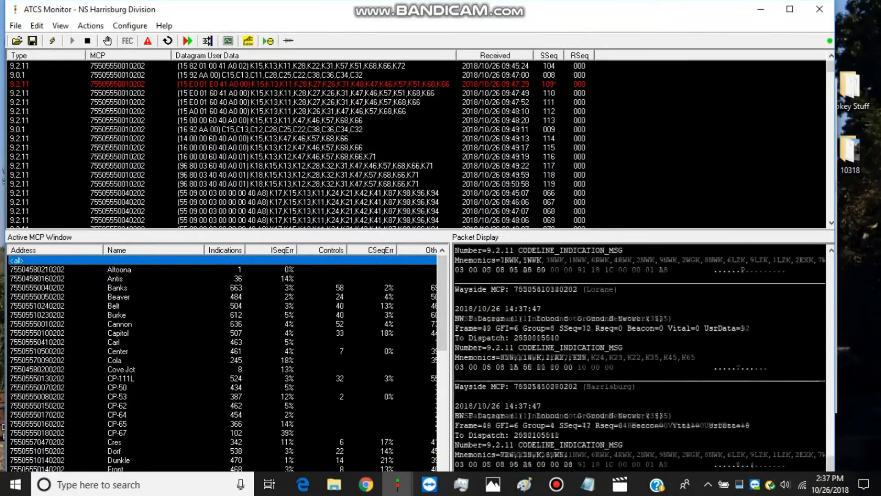
# Import the BNSF Marceline 20180805 database from the desktop into the MCP information and close the MCP list
pyautogui.click(129, 25)
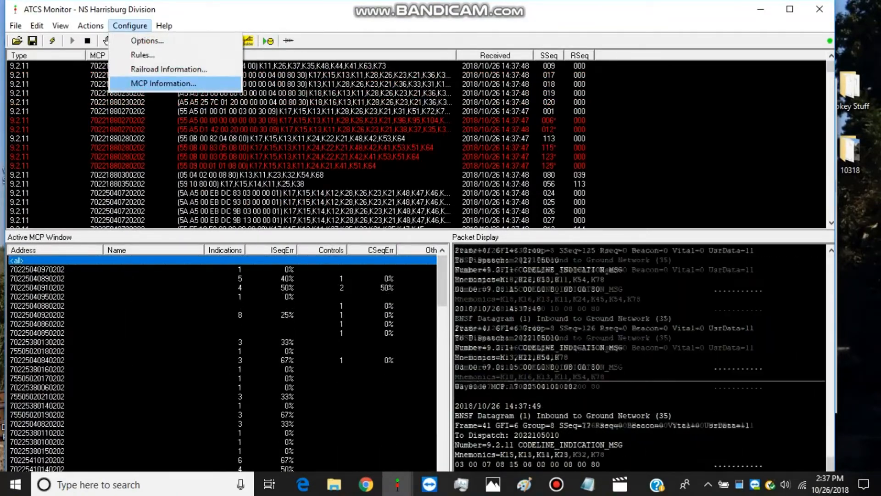
pyautogui.click(164, 83)
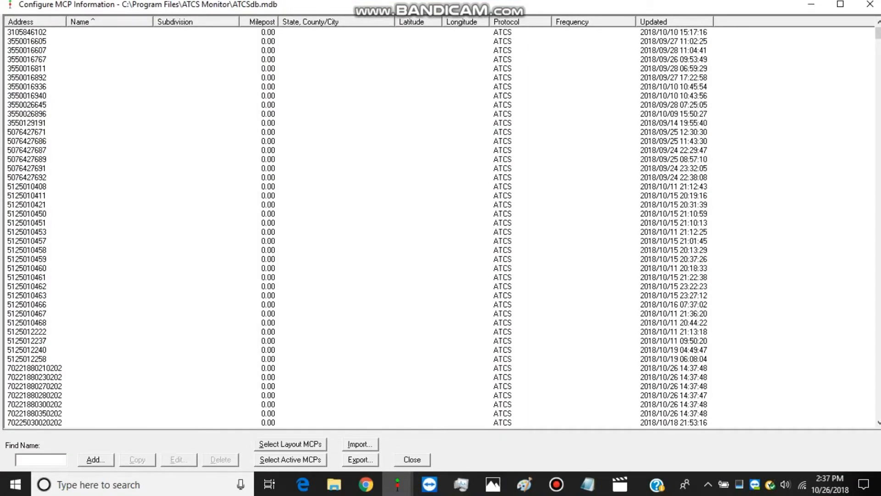
pyautogui.click(360, 444)
pyautogui.click(293, 207)
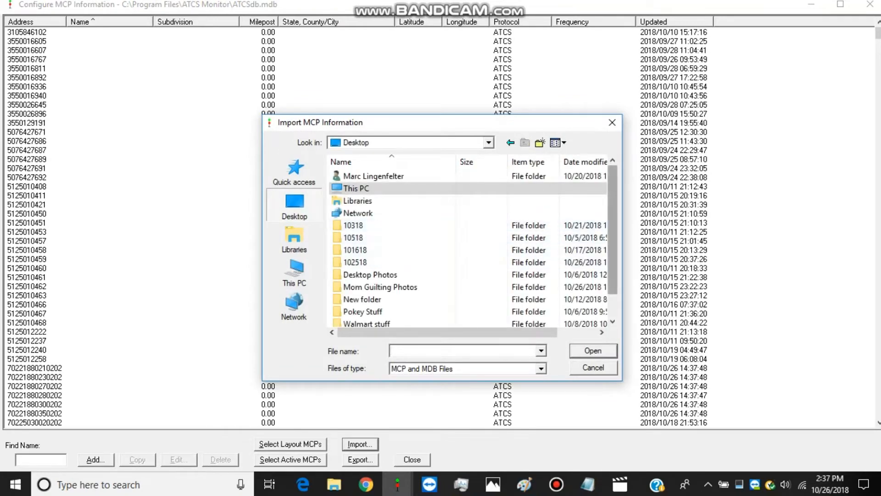
pyautogui.scroll(-1, 468, 243)
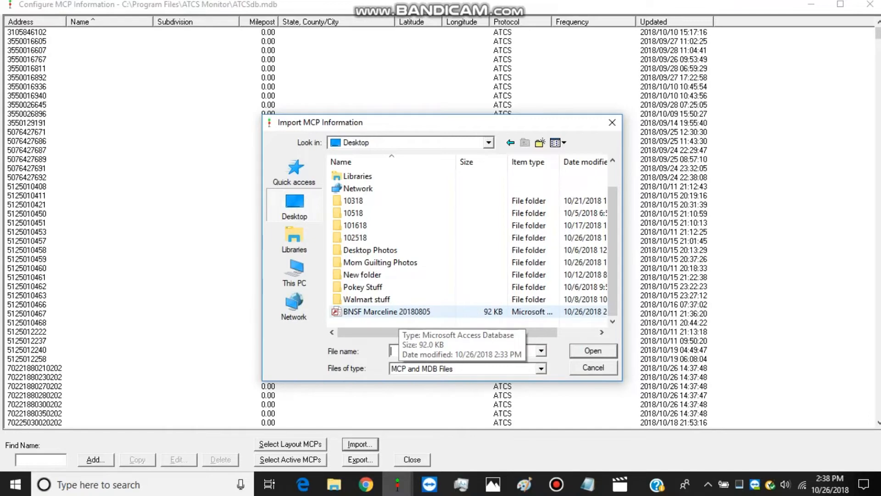
pyautogui.doubleClick(394, 312)
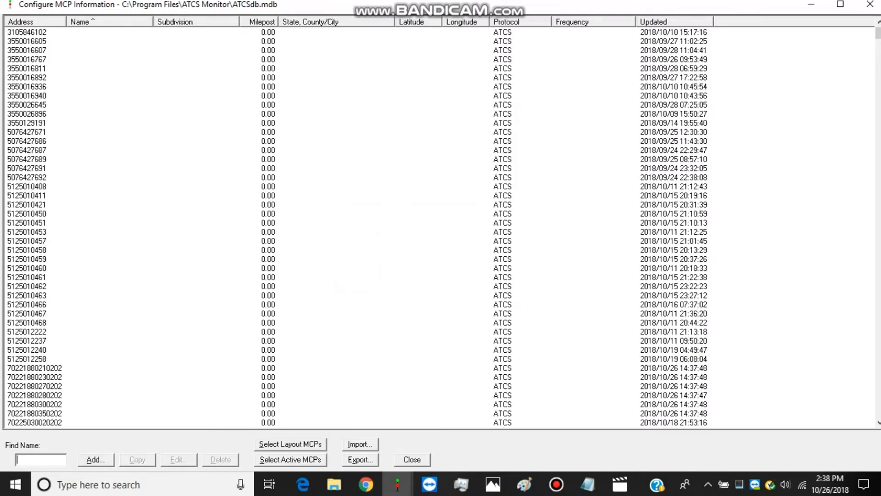
pyautogui.click(413, 460)
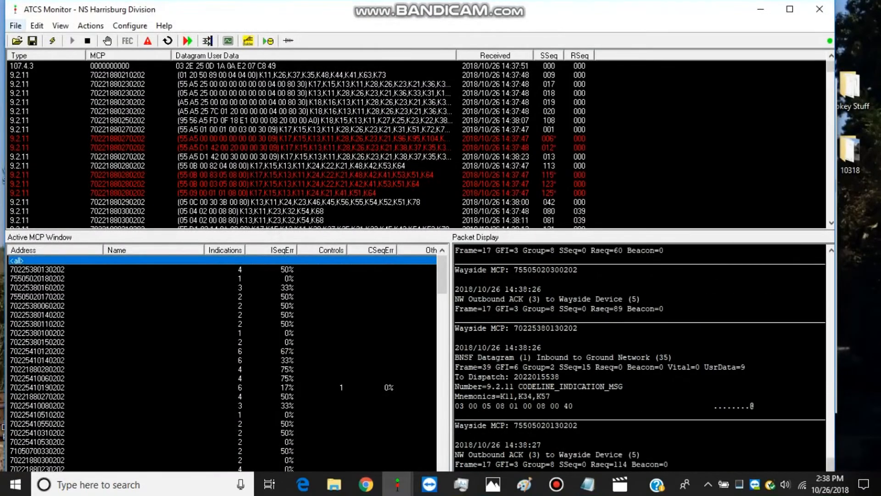
# Save the current configuration as a new profile named BNSF Maceline Sub and load that profile
pyautogui.click(16, 26)
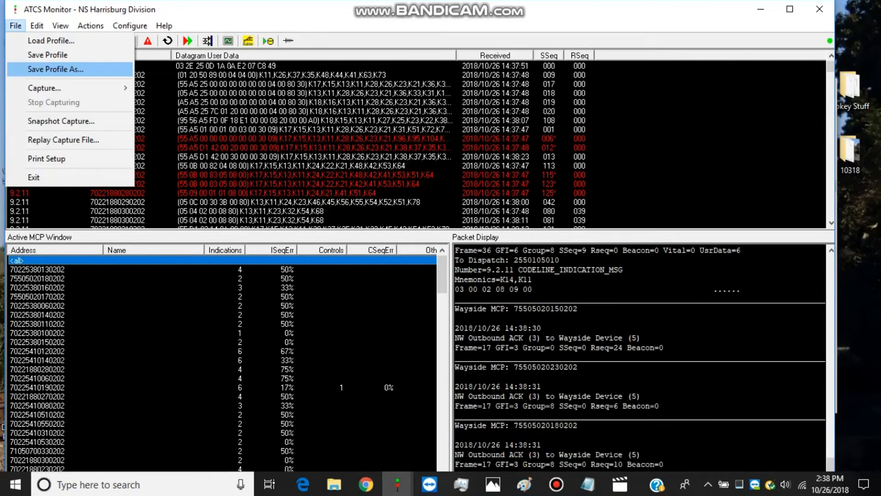
pyautogui.click(55, 68)
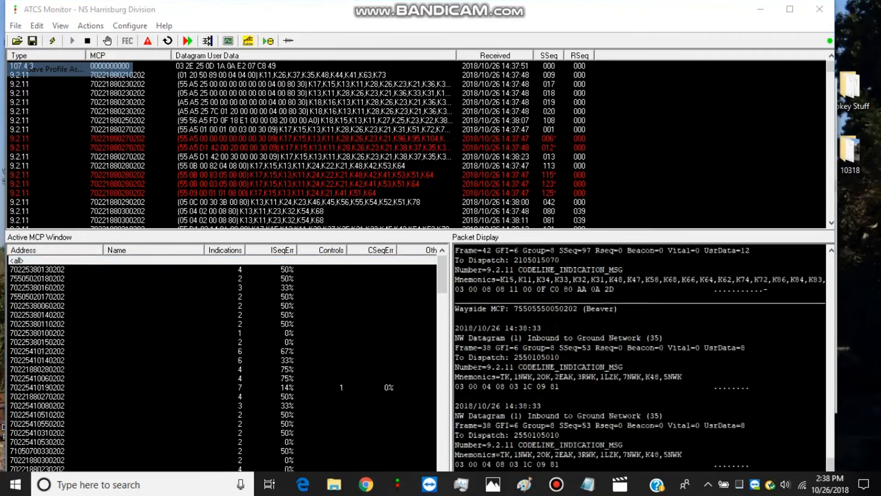
pyautogui.write('BNSF Ma')
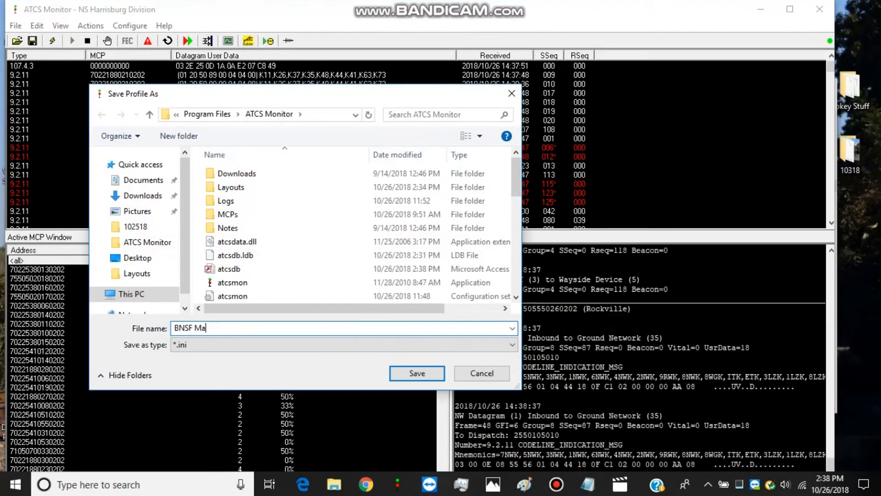
pyautogui.write('ce')
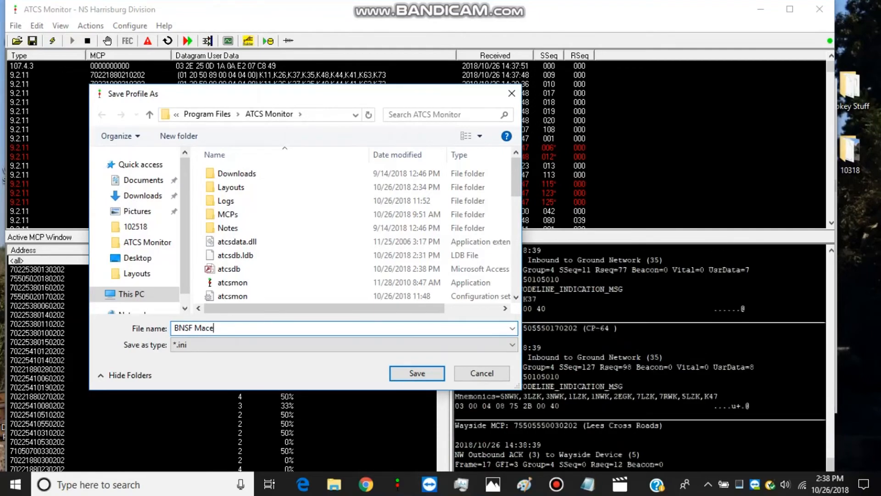
pyautogui.write('line Sub')
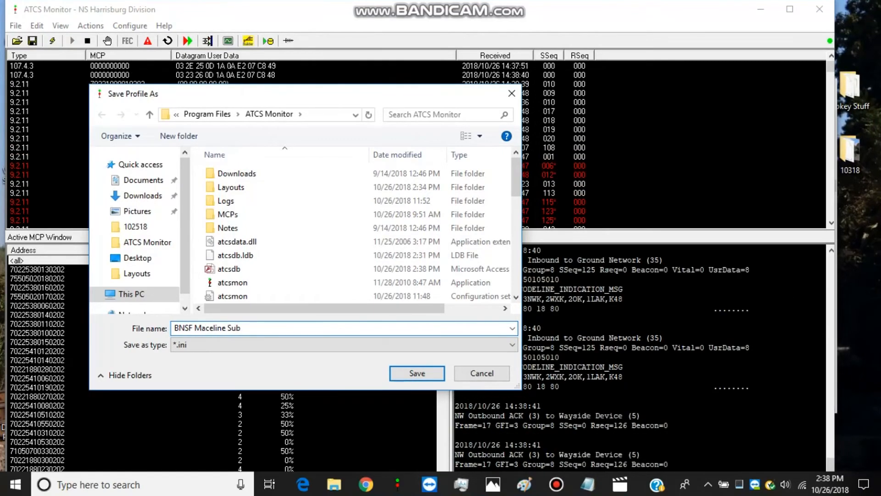
pyautogui.press('Return')
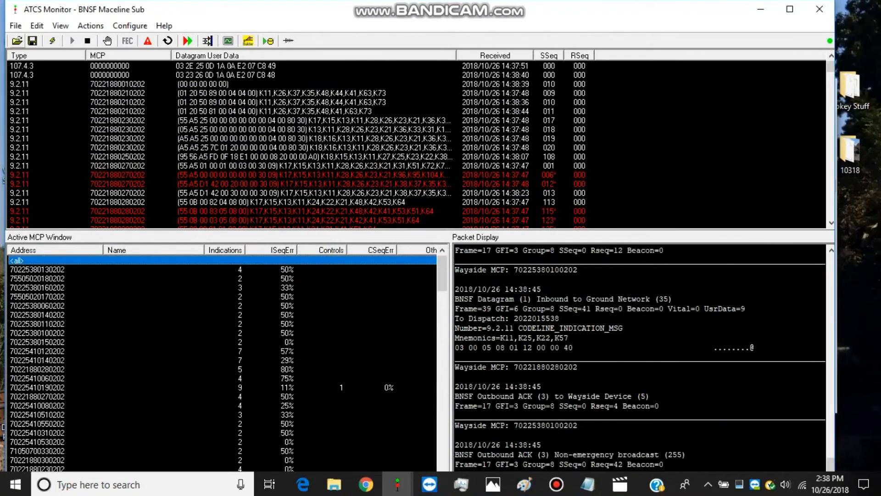
pyautogui.click(17, 41)
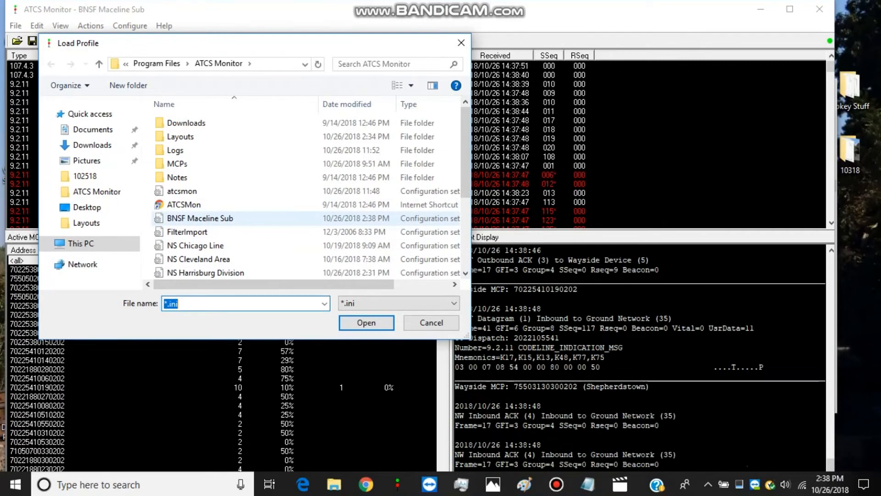
pyautogui.doubleClick(202, 218)
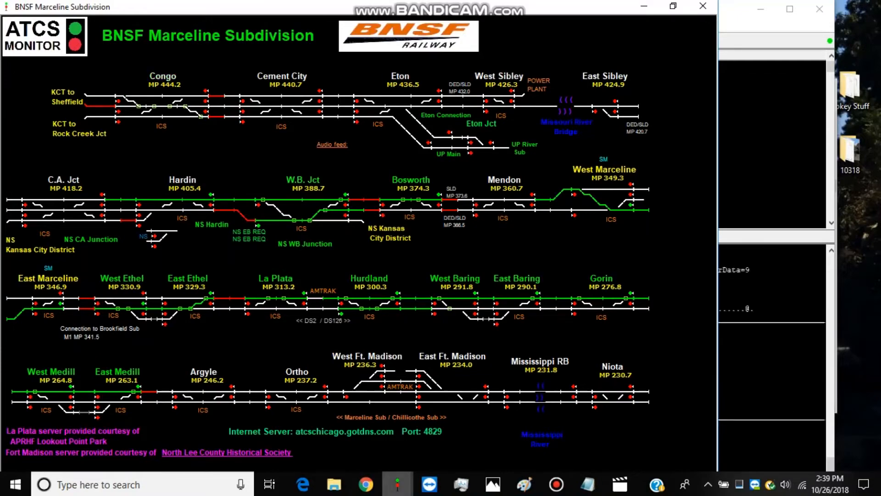
pyautogui.moveTo(398, 484)
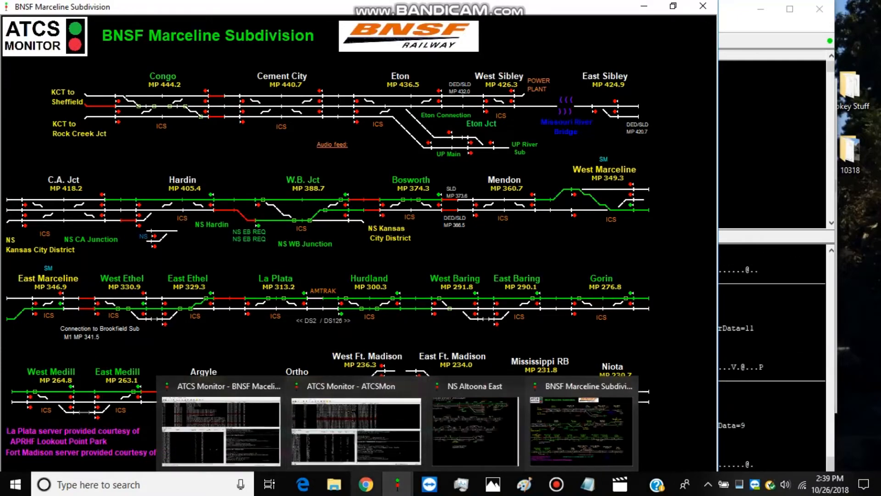
pyautogui.click(365, 484)
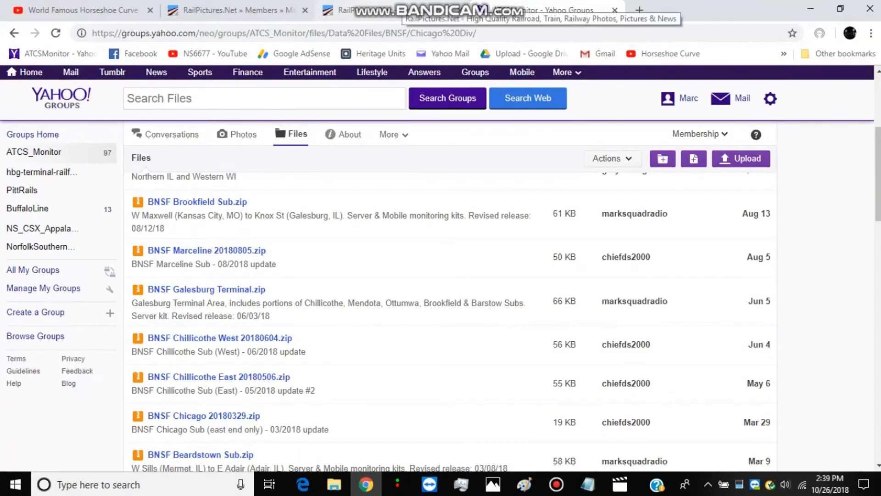
pyautogui.click(810, 8)
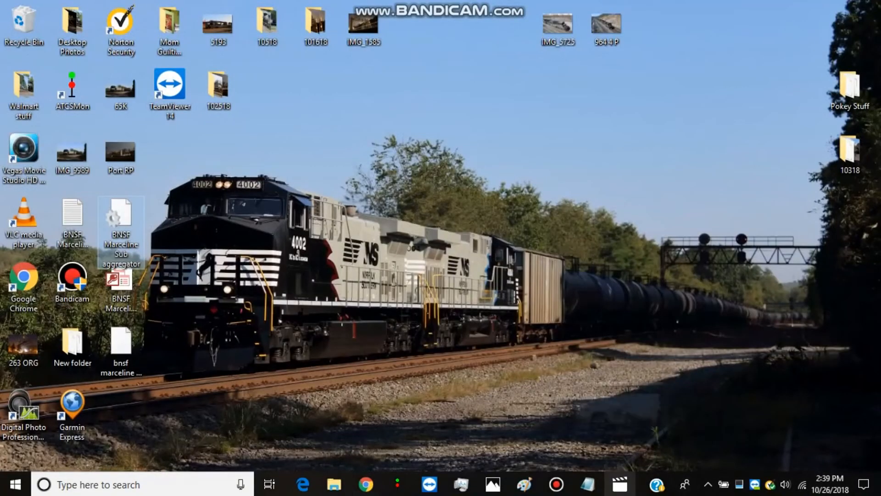
# Review the network servers in the BNSF Maceline Sub window's data source options in ATCS Monitor, confirm the options, and save the profile
pyautogui.moveTo(397, 484)
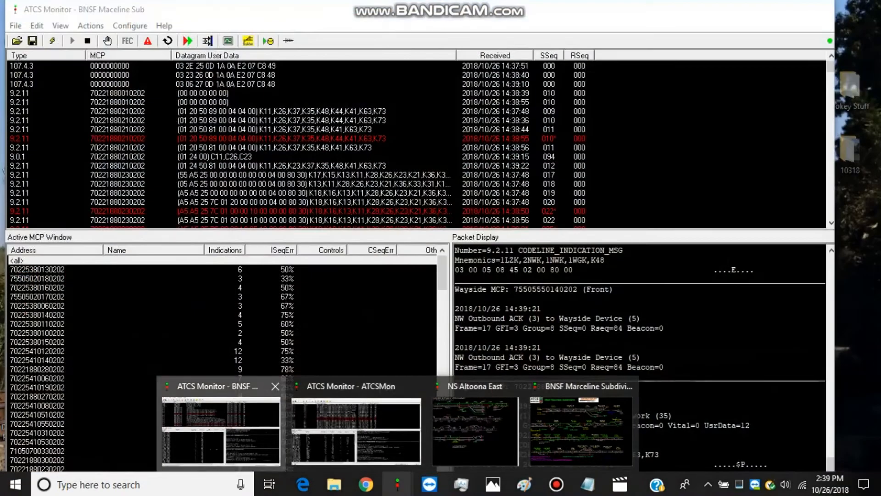
pyautogui.click(220, 429)
pyautogui.click(15, 25)
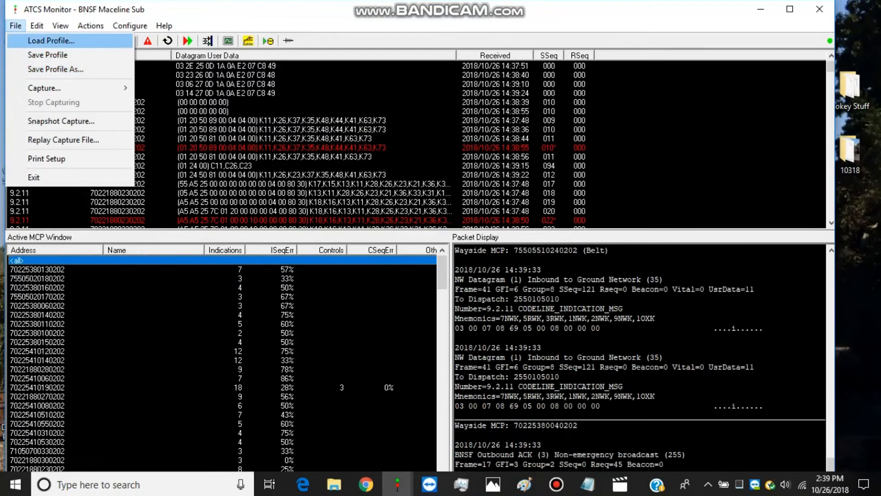
pyautogui.click(130, 26)
pyautogui.click(129, 26)
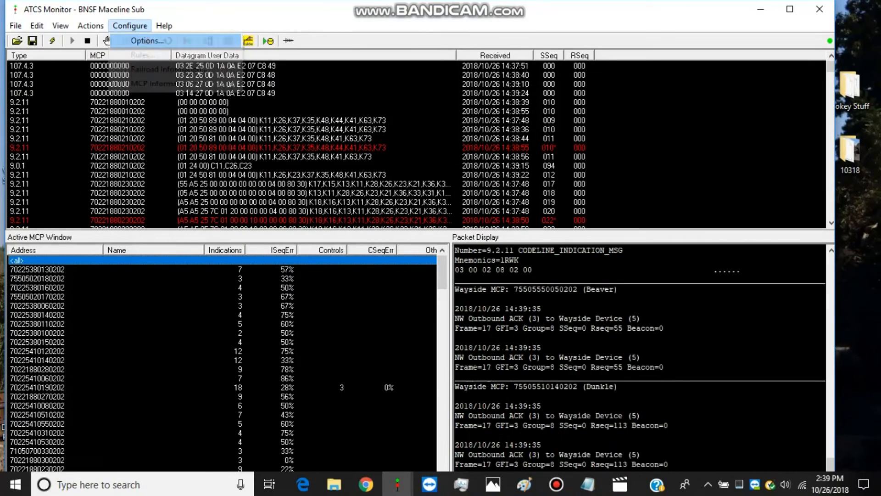
pyautogui.click(147, 40)
pyautogui.click(418, 139)
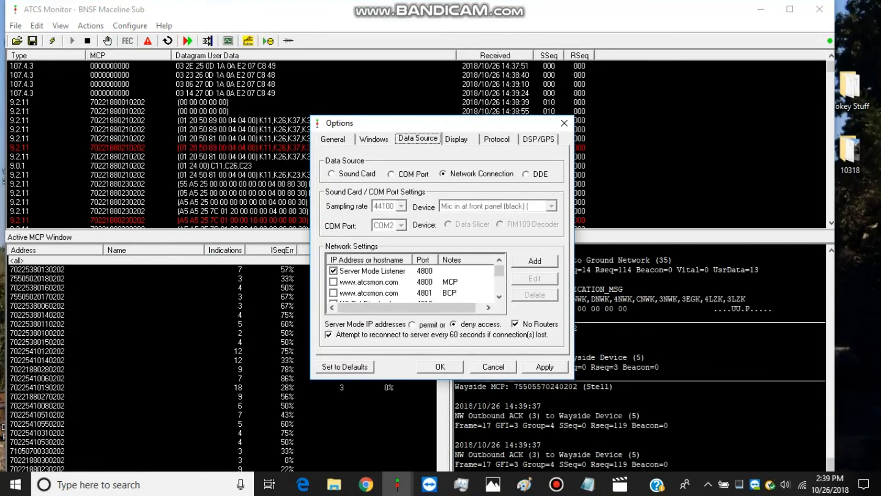
pyautogui.scroll(-2, 411, 281)
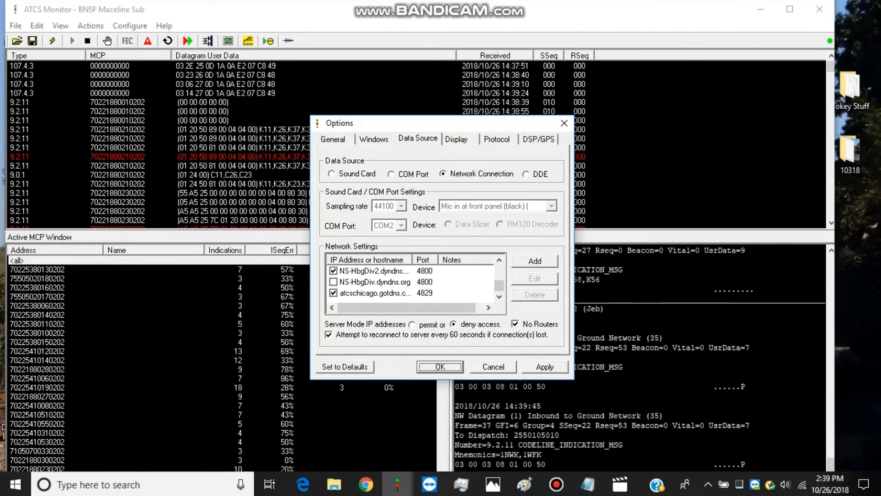
pyautogui.press('Return')
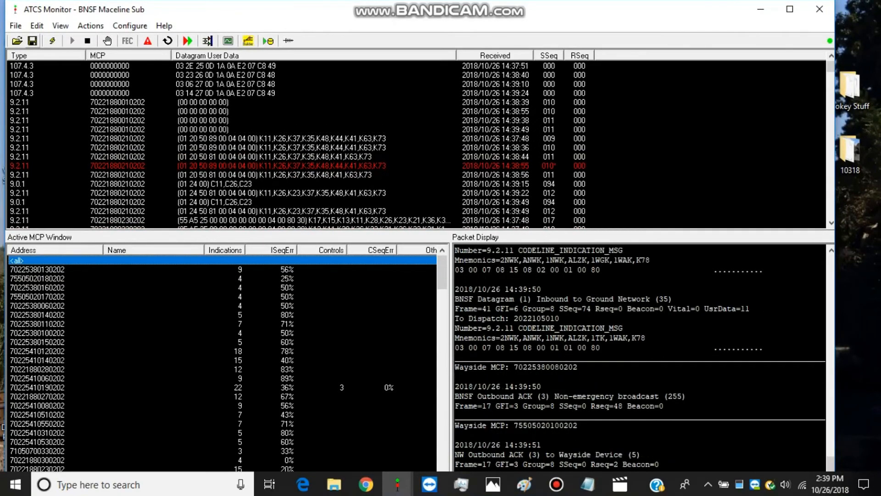
pyautogui.click(32, 41)
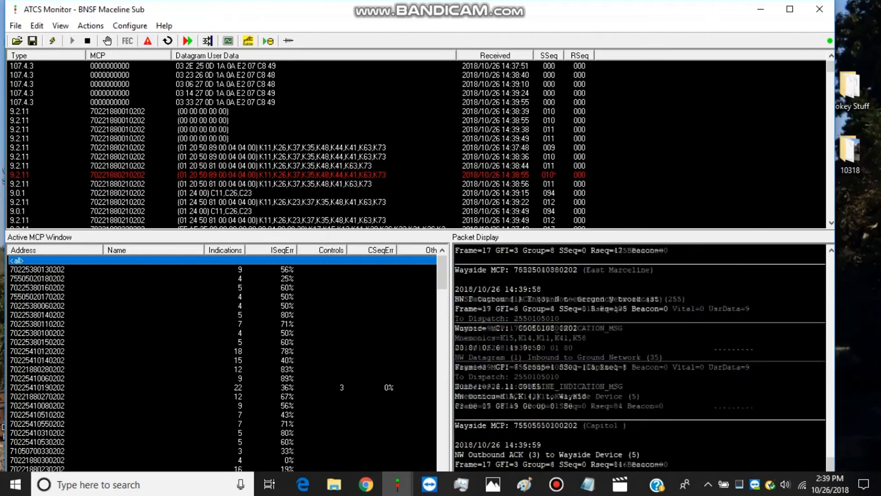
# Load the NS Cleveland Area profile and look over its dispatcher display layout
pyautogui.click(17, 41)
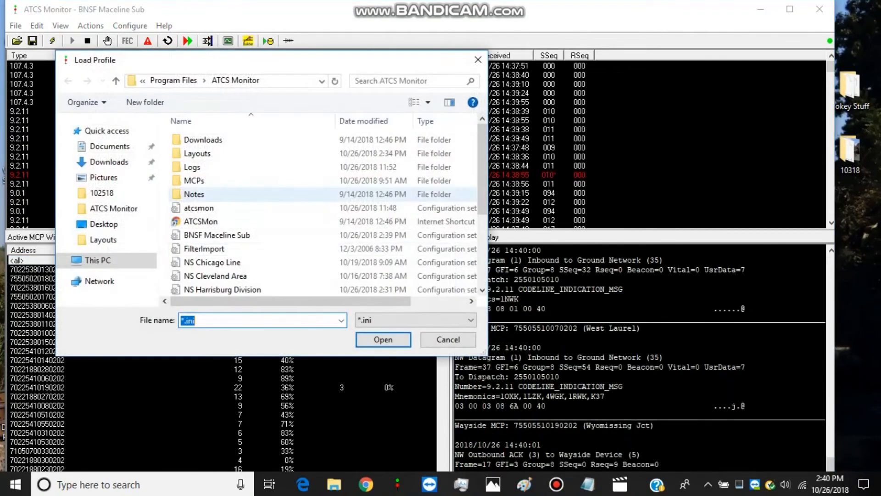
pyautogui.scroll(-2, 221, 209)
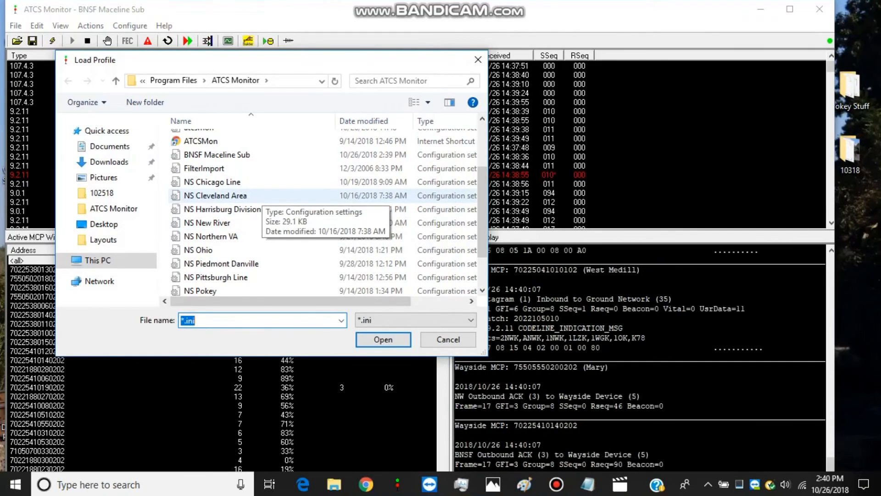
pyautogui.doubleClick(247, 196)
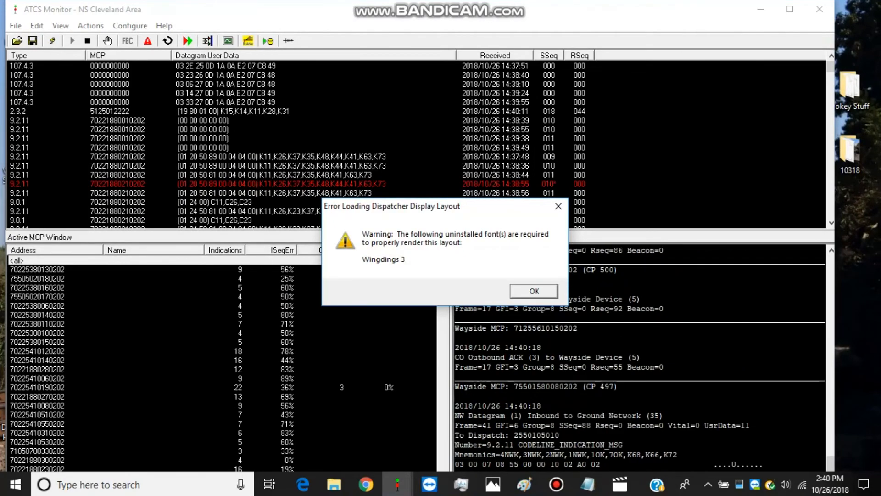
pyautogui.press('Return')
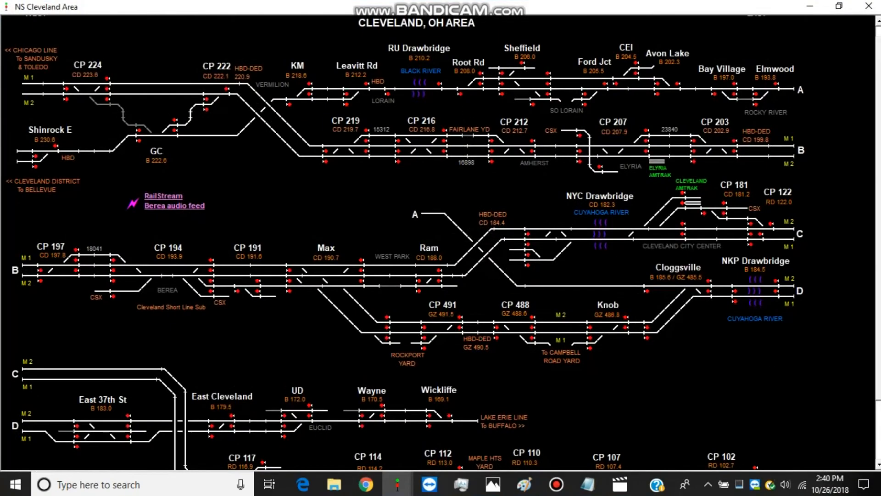
pyautogui.scroll(-3, 440, 243)
pyautogui.scroll(-1, 440, 244)
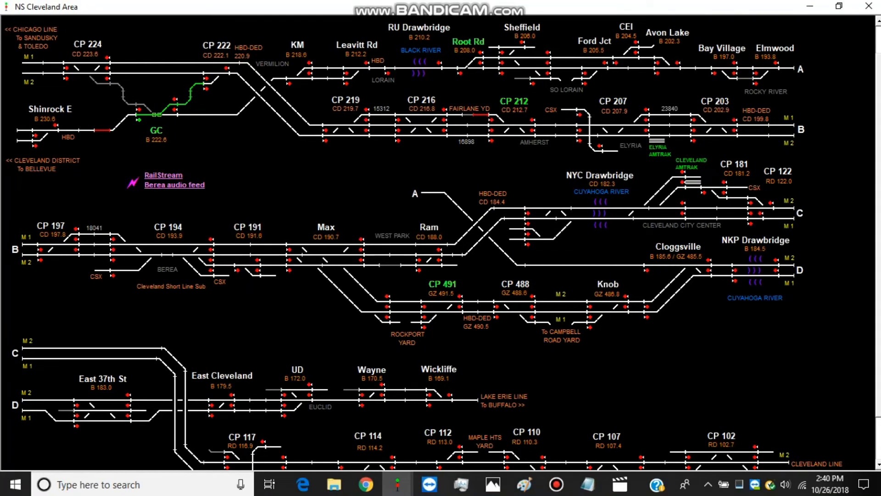
pyautogui.scroll(-1, 440, 243)
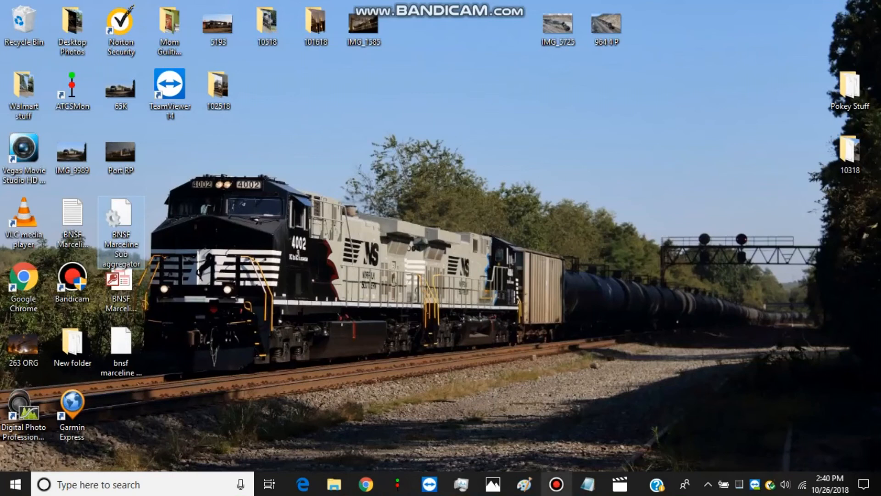
pyautogui.click(556, 484)
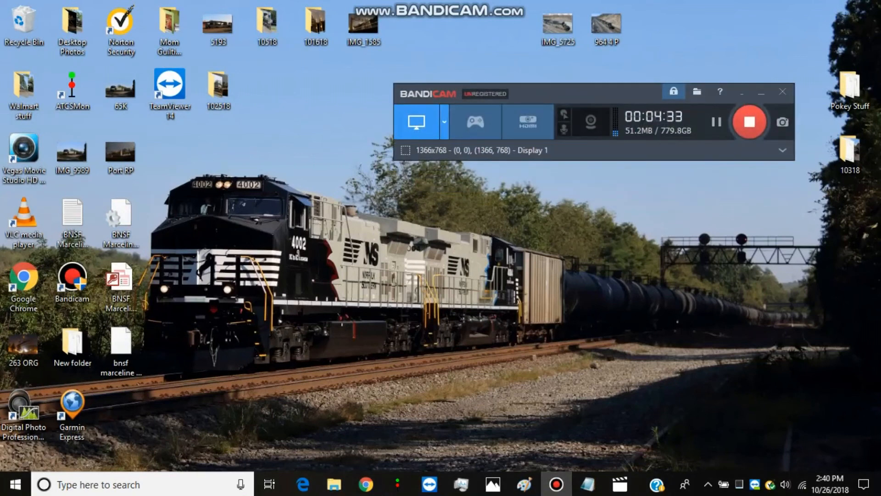